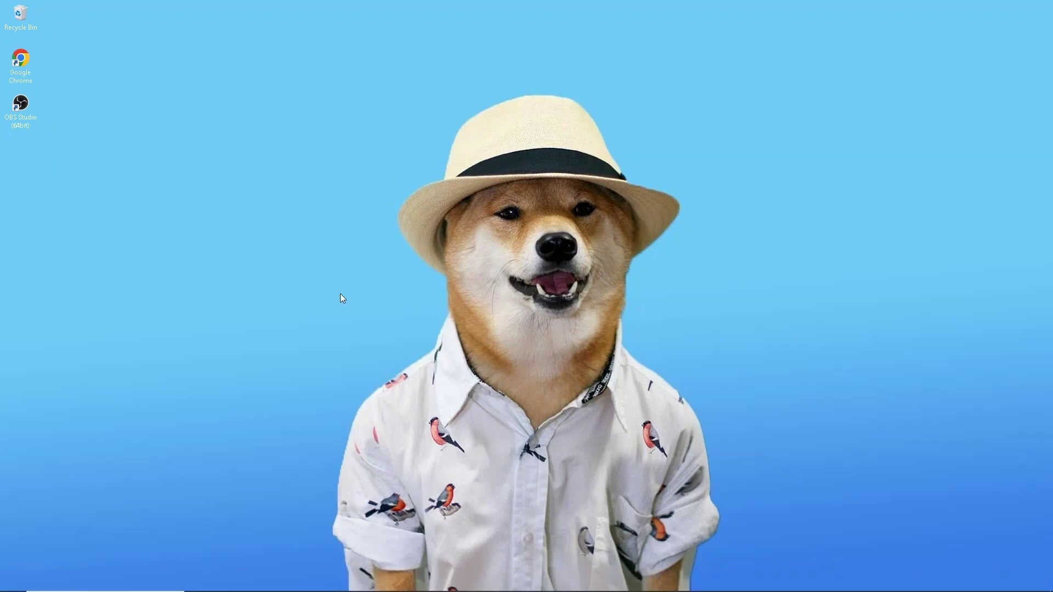
# Refresh the desktop three times from its right-click menu
pyautogui.rightClick(340, 294)
pyautogui.click(373, 327)
pyautogui.rightClick(380, 329)
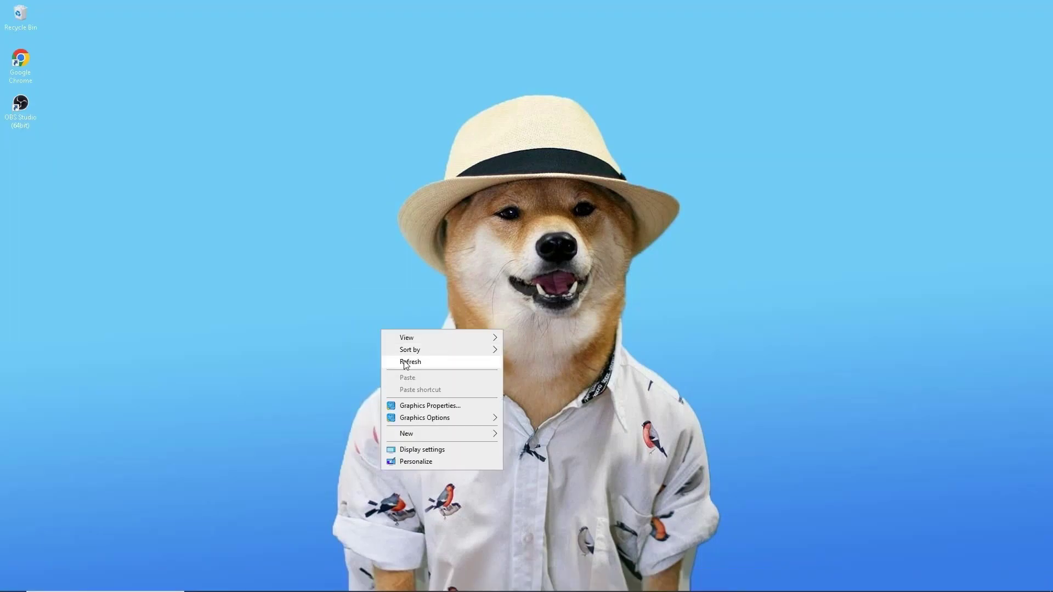
pyautogui.click(404, 361)
pyautogui.rightClick(403, 360)
pyautogui.click(414, 390)
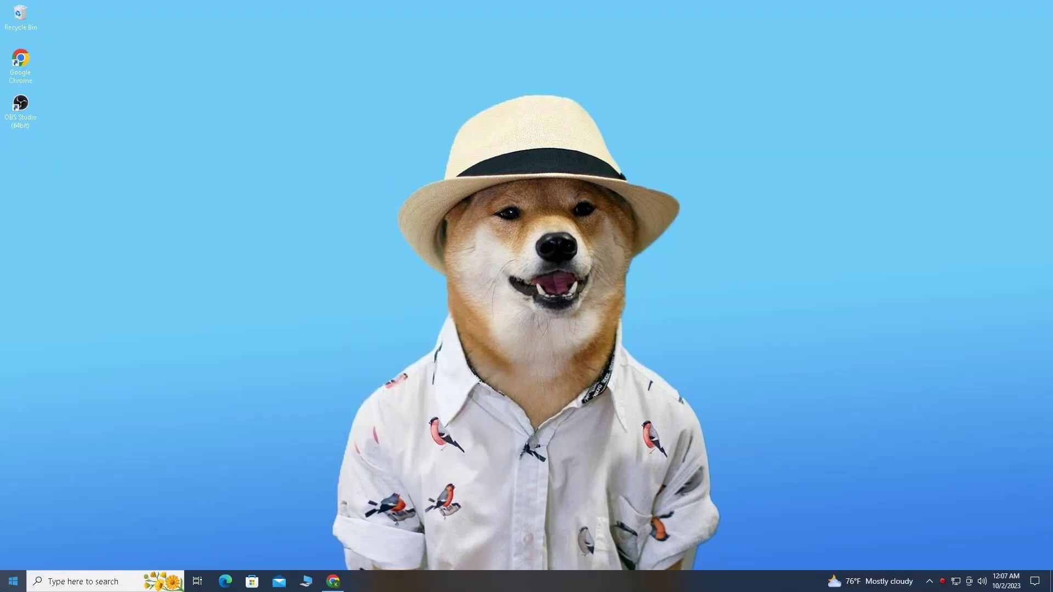
# Search Start for 'one' and open Microsoft Store
pyautogui.click(13, 581)
pyautogui.write('one')
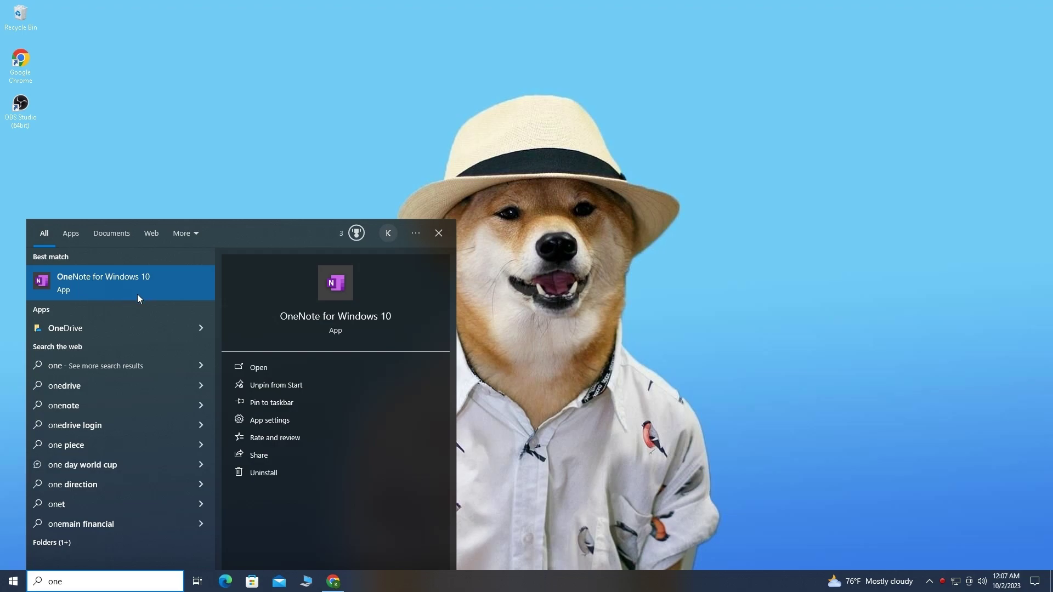
pyautogui.click(253, 580)
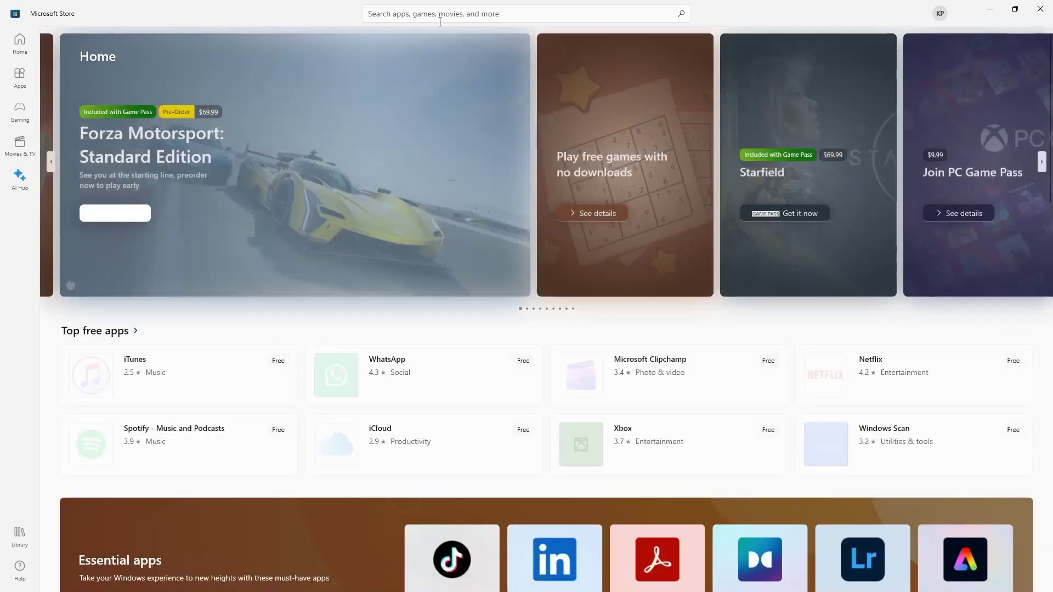
# Search the Store for 'onenote' to view OneNote's listing, then close the Store
pyautogui.click(446, 14)
pyautogui.write('onenote')
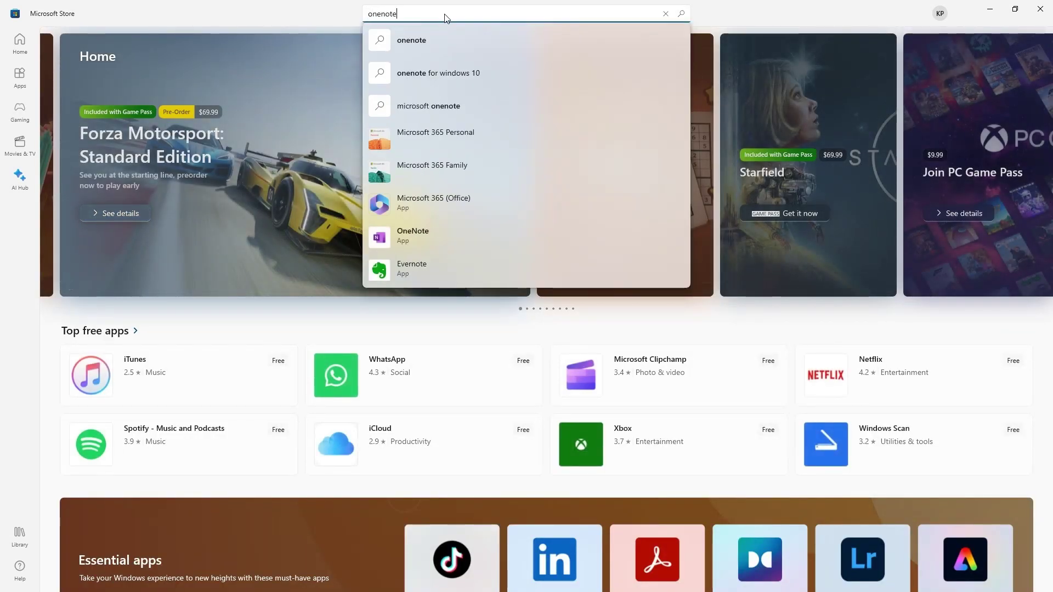
pyautogui.press('Return')
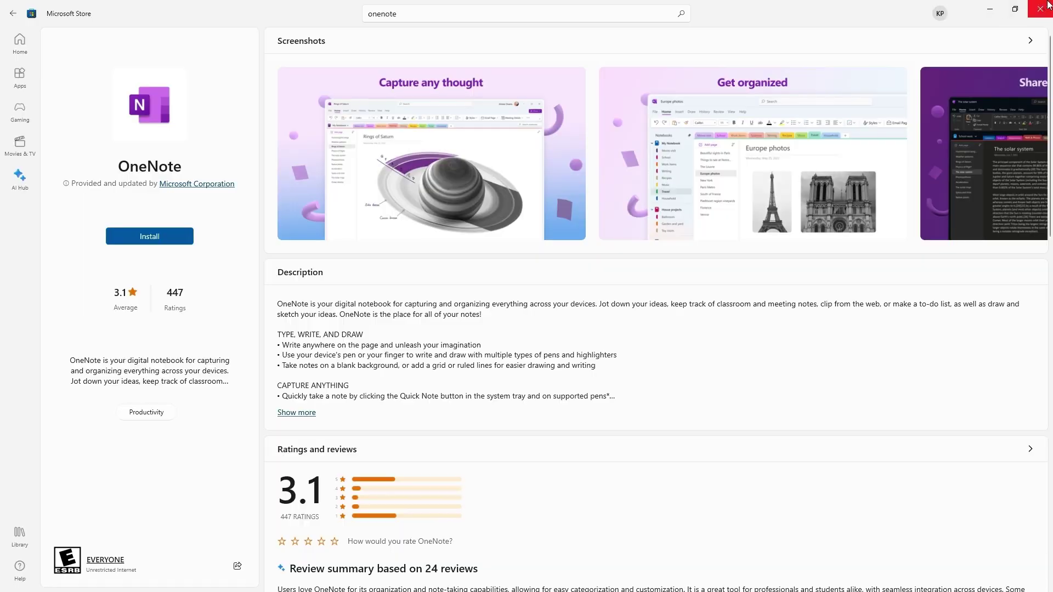
pyautogui.click(1040, 8)
# Search Start for 'on' and launch the OneNote for Windows 10 best match
pyautogui.click(13, 581)
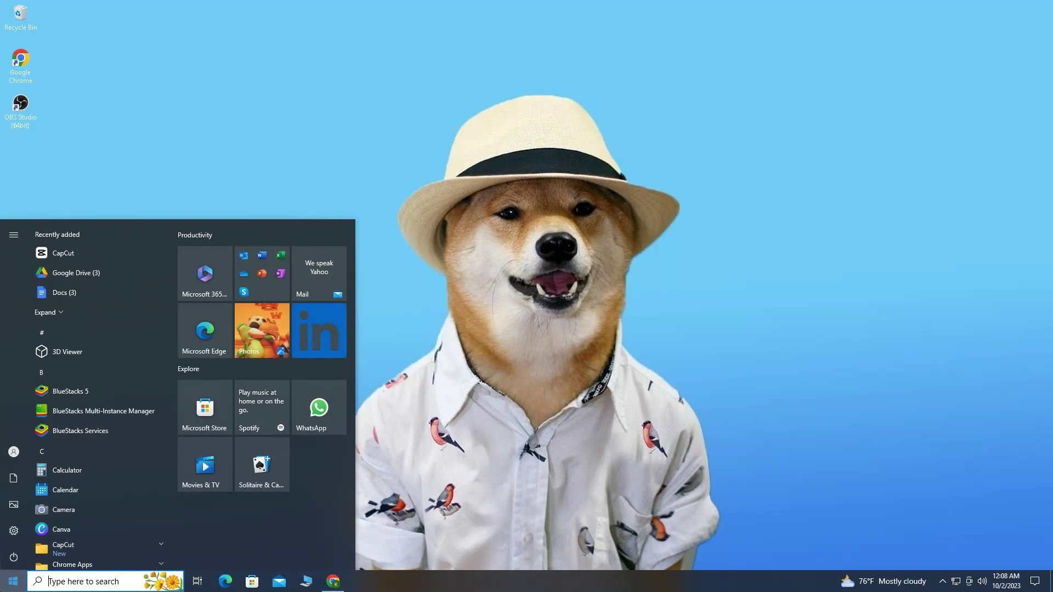
pyautogui.write('on')
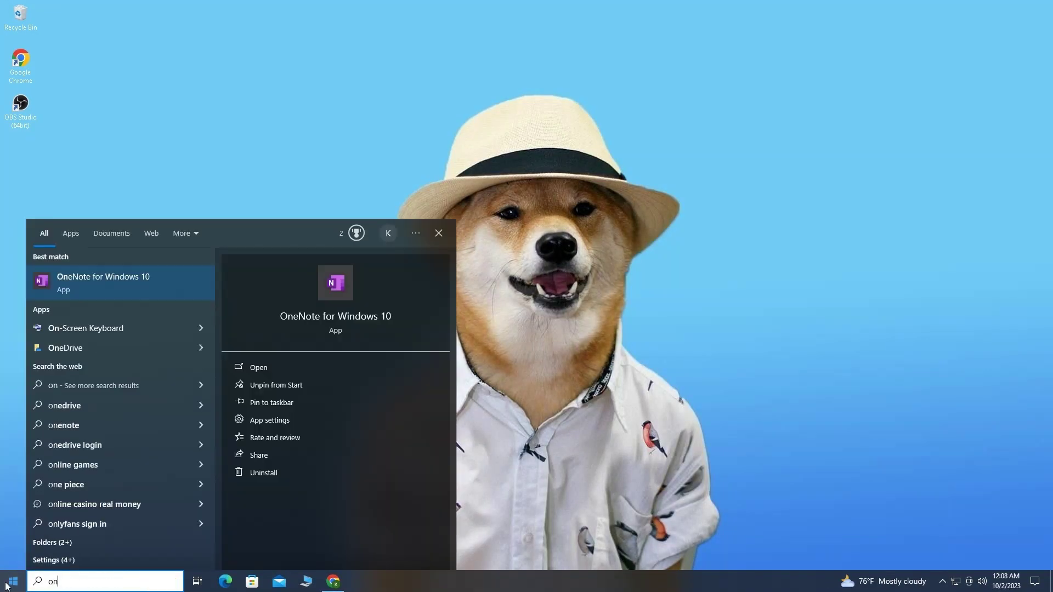
pyautogui.click(87, 283)
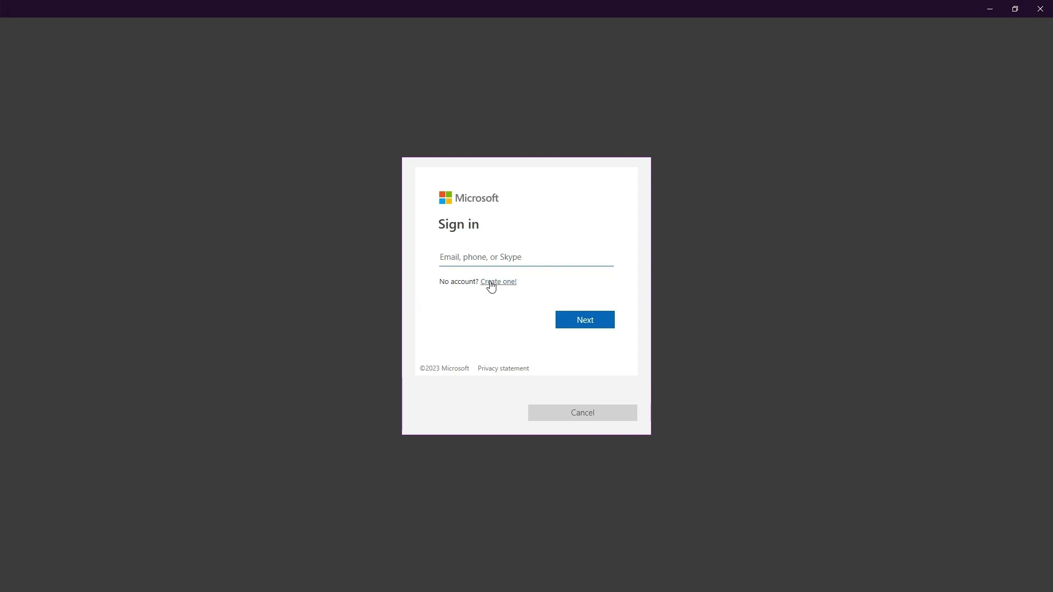
# Start a new Microsoft account with a new Outlook address and enter a username
pyautogui.click(504, 283)
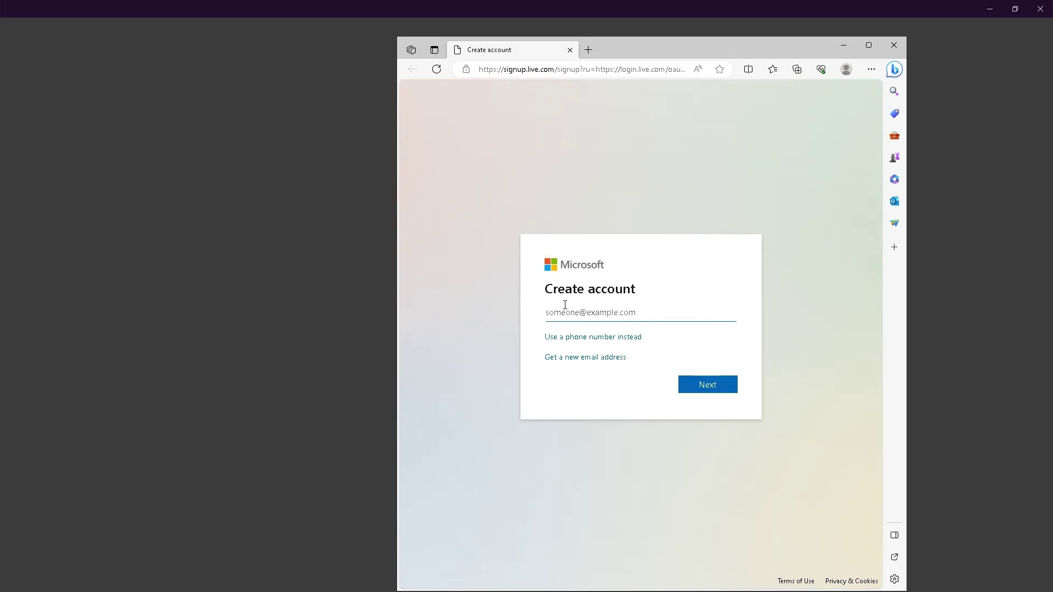
pyautogui.click(601, 360)
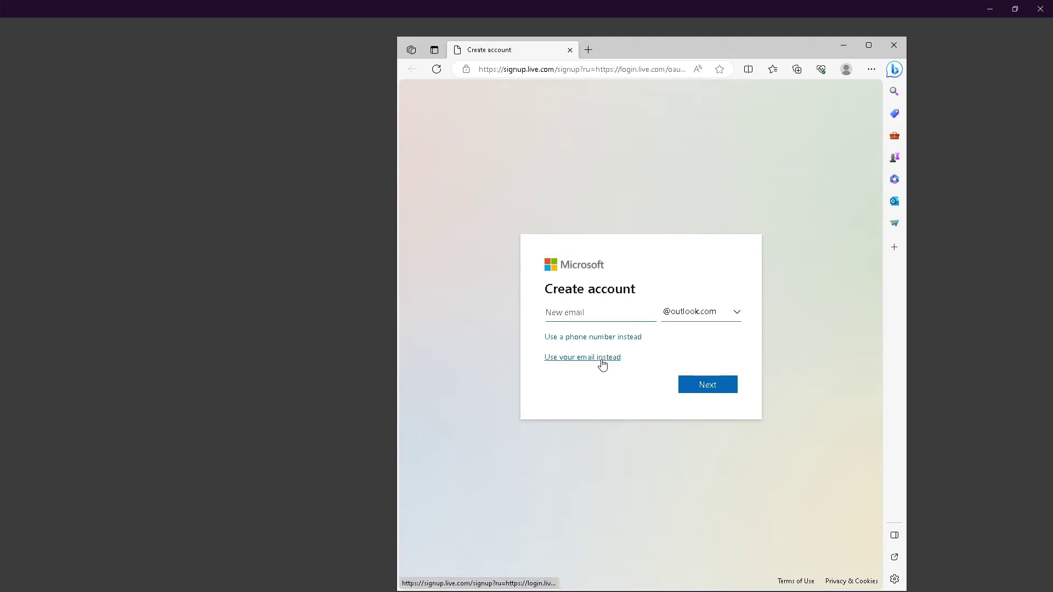
pyautogui.click(868, 45)
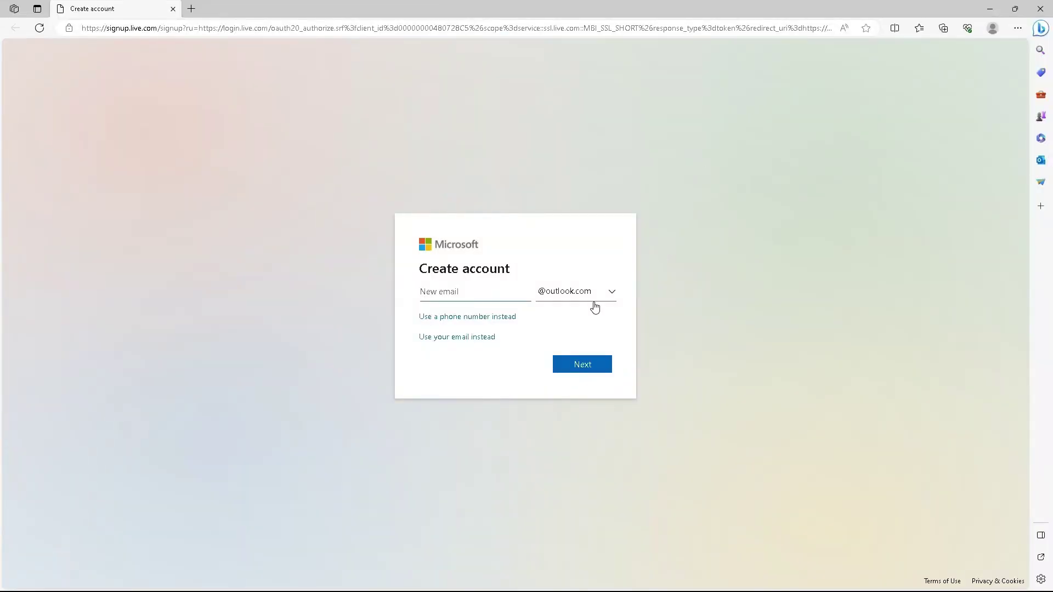
pyautogui.click(444, 340)
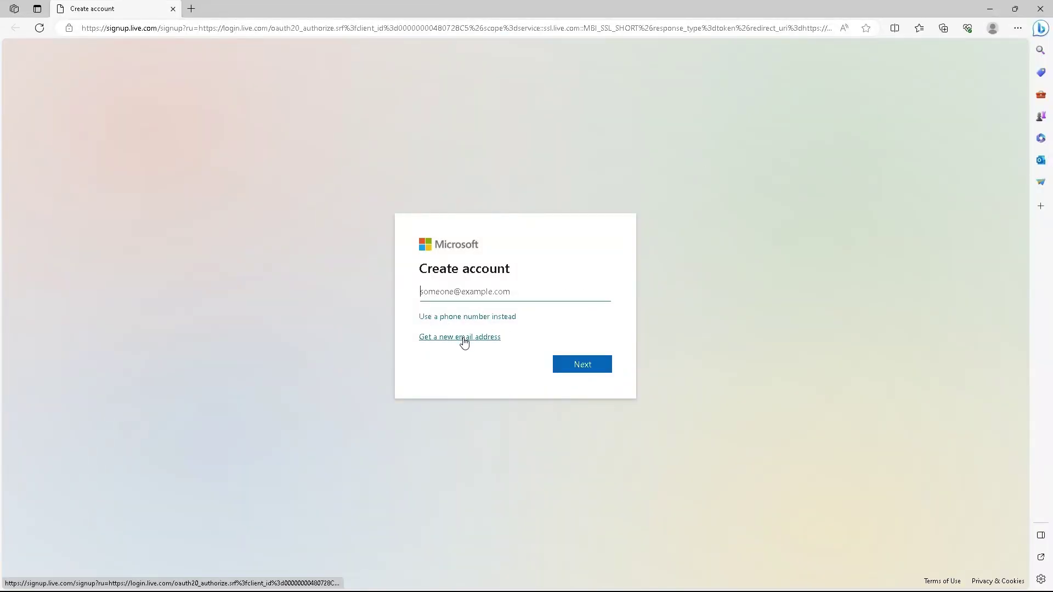
pyautogui.click(469, 337)
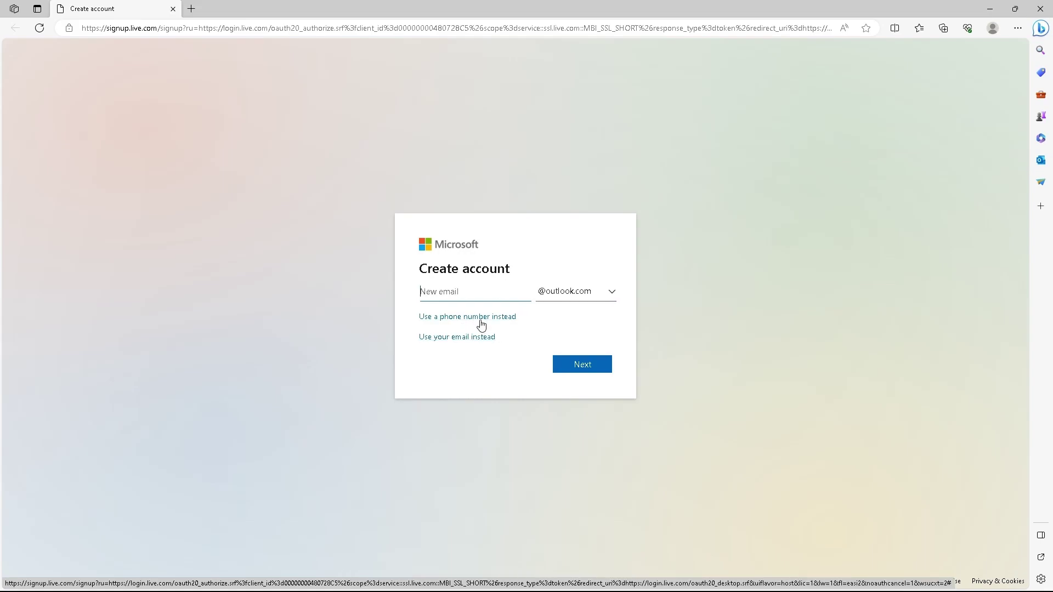
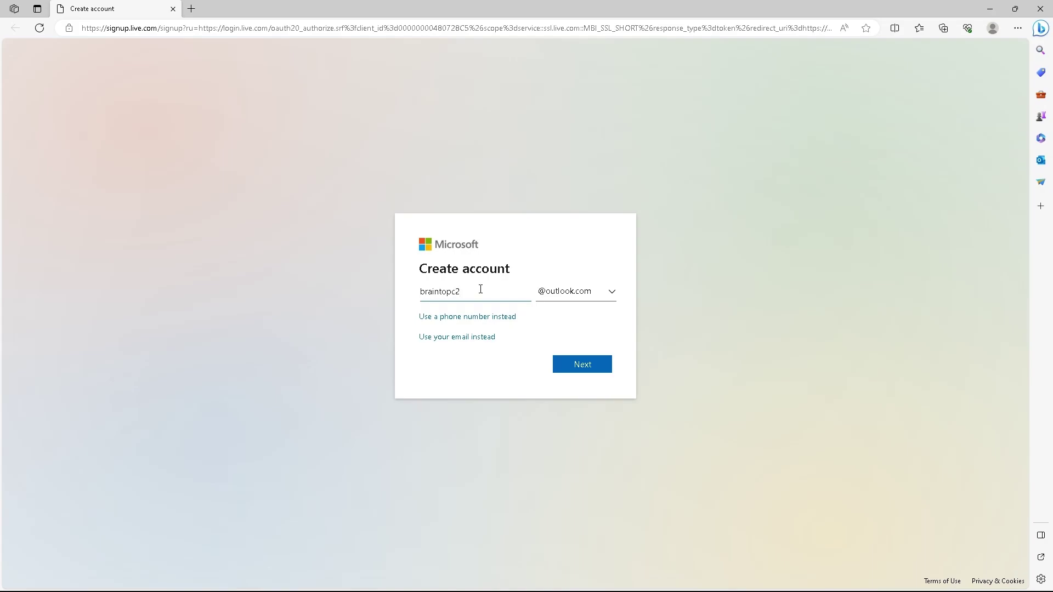
pyautogui.click(576, 365)
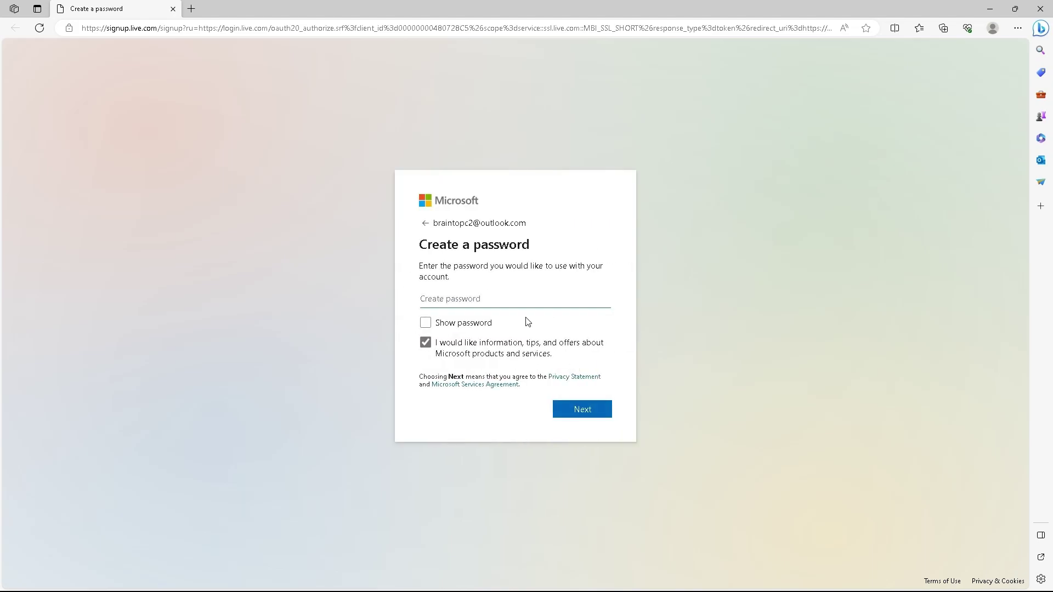
# Enter and submit the account password, dismissing the browser's save-password offer
pyautogui.write('P')
pyautogui.press('BackSpace')
pyautogui.write('Pas')
pyautogui.click(594, 399)
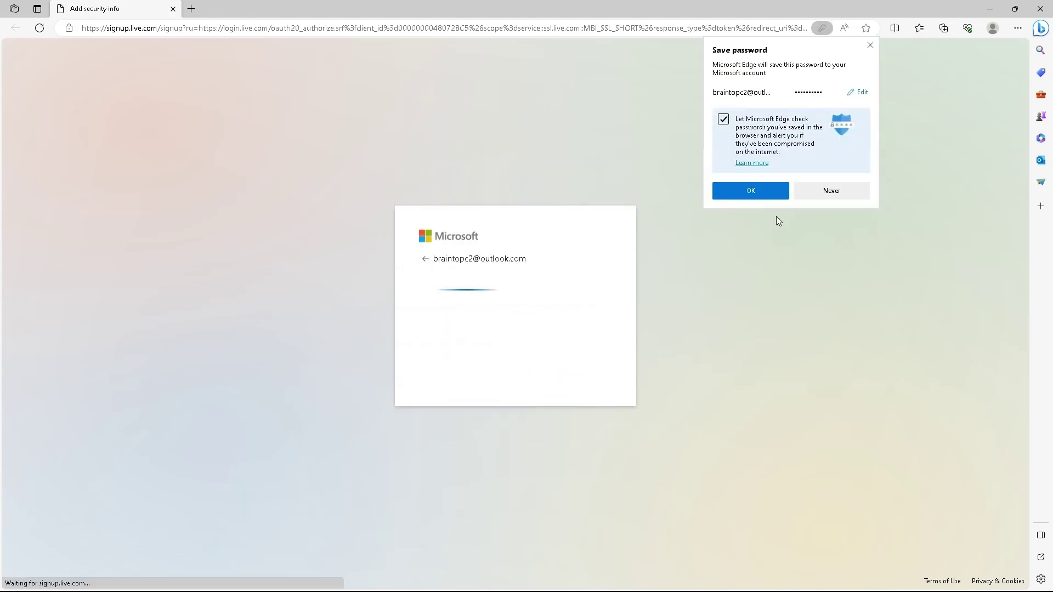
pyautogui.click(870, 45)
# Rotate the animal to match the hand's direction and submit the verification puzzle
pyautogui.click(563, 399)
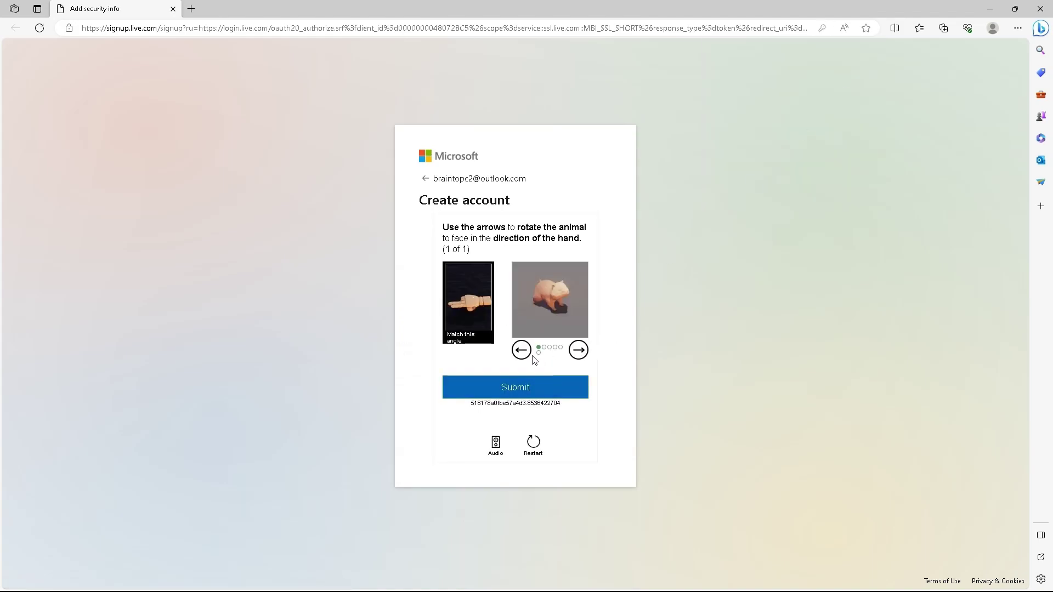
pyautogui.click(522, 351)
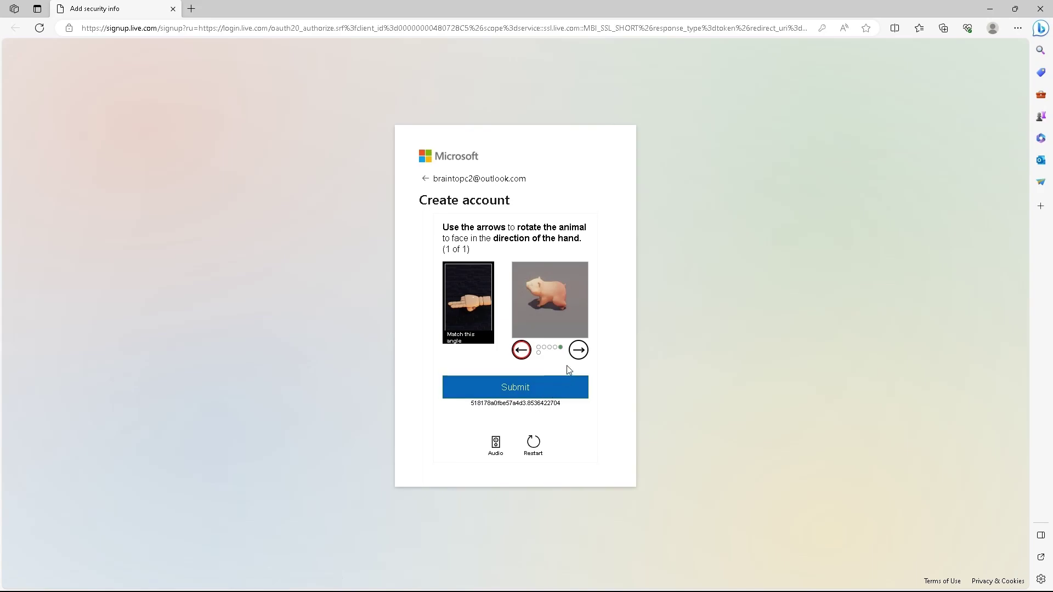
pyautogui.click(579, 350)
pyautogui.click(521, 351)
pyautogui.click(532, 387)
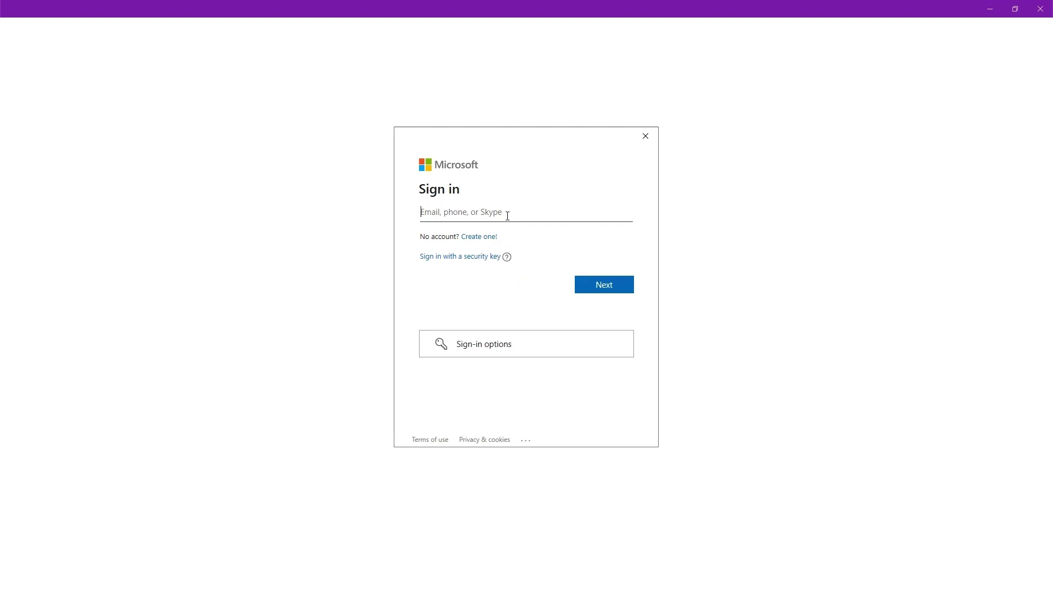
# Sign in to OneNote with the new account's email address and password
pyautogui.click(615, 287)
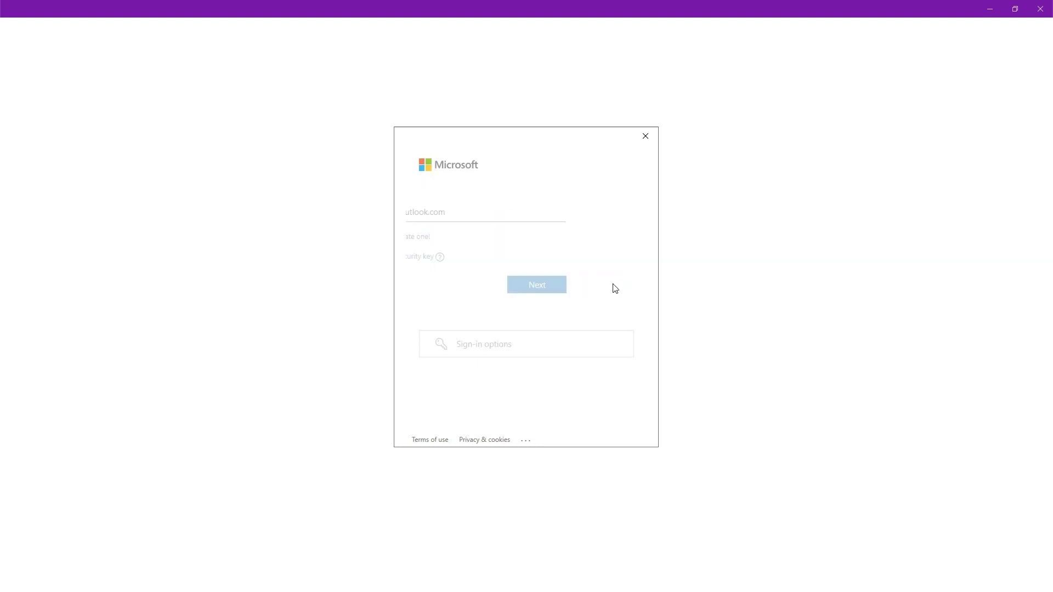
pyautogui.write('•')
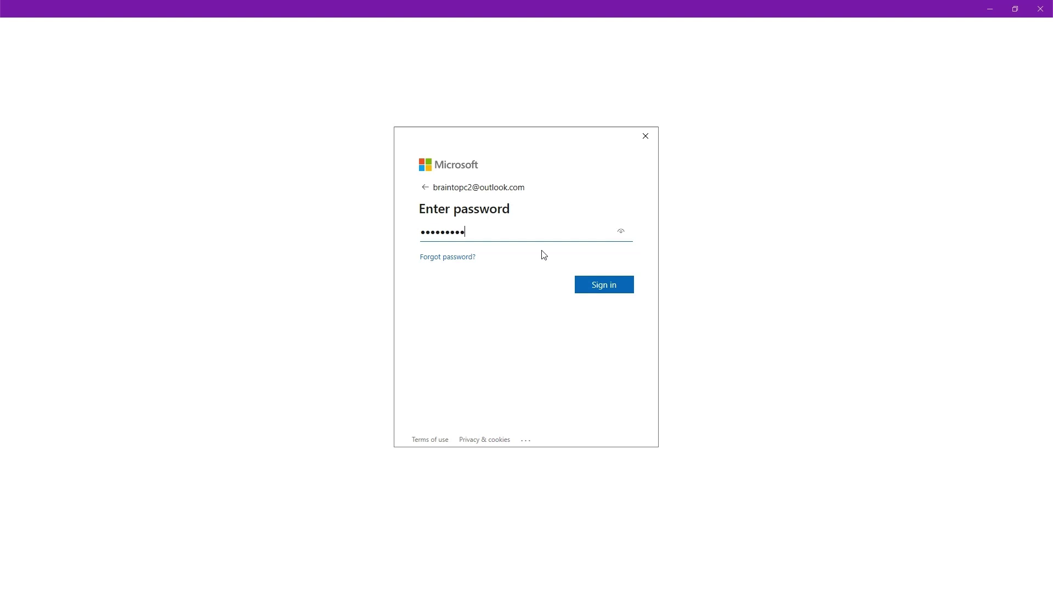
pyautogui.click(600, 288)
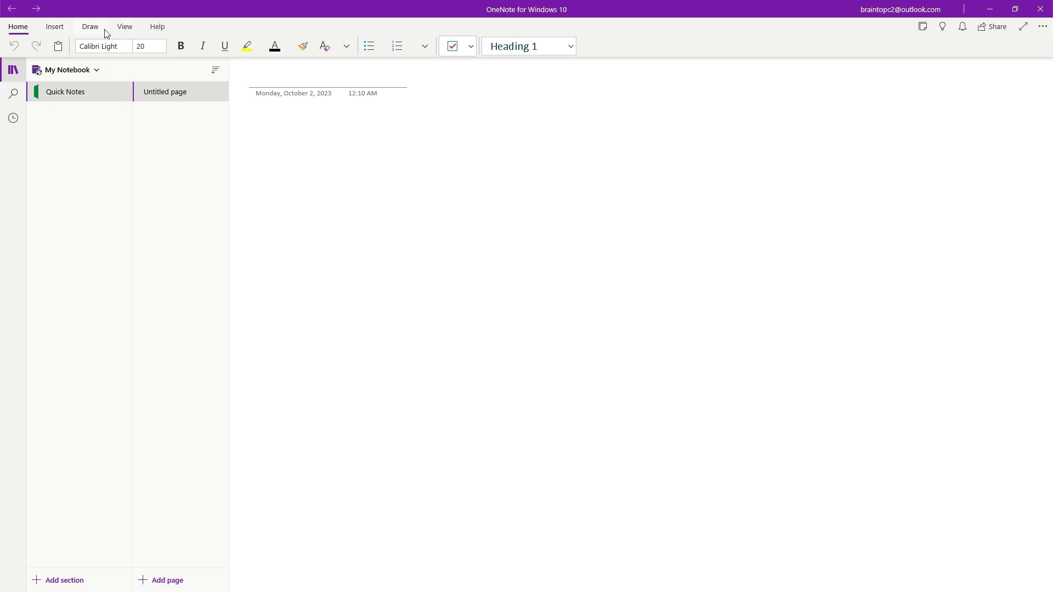
# Paste the tranquil-evening paragraph onto the Quick Notes page and delete its From source line
pyautogui.click(125, 29)
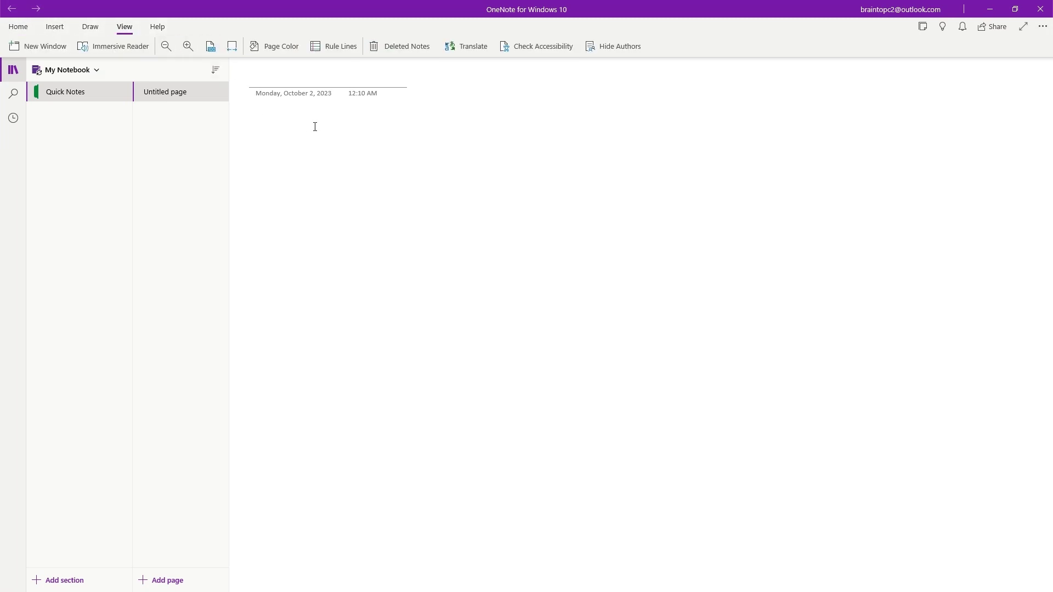
pyautogui.click(281, 129)
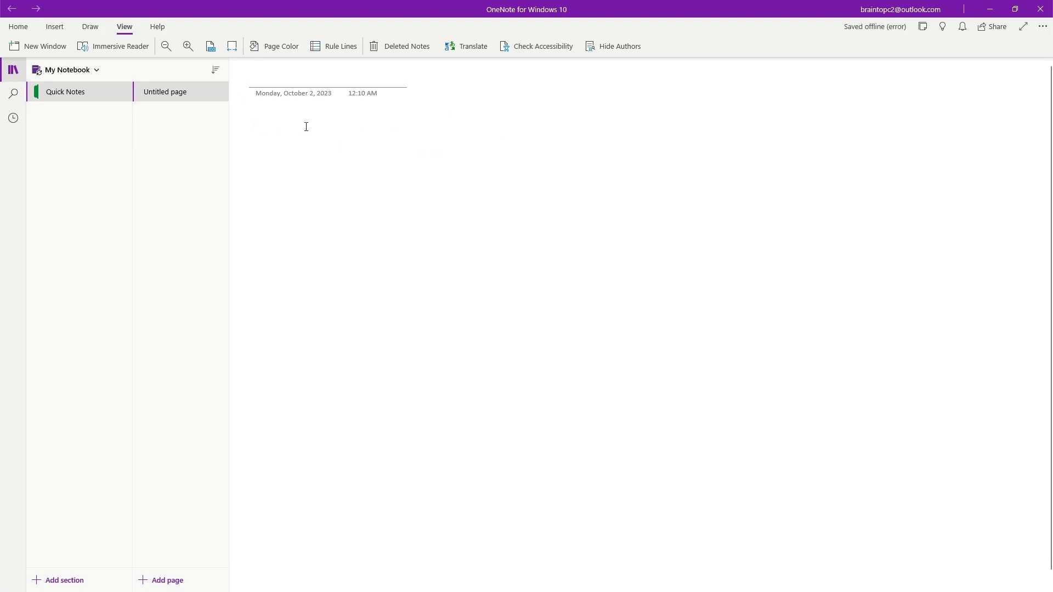
pyautogui.write("In the quiet moments of a tranquil evening, the sun's golden hues paint the sky in a warm embrace, casting long shadows that dance across the landscape. Nature's symphony plays softly, with the rustling leaves and distant chirping of crickets creating a serene melody. As day transitions to night, a blanket of stars emerges, each twinkling light telling a story of galaxies far beyond our reach. In this tapestry of existence, the beauty of the world unfolds in the simplicity of a sunset, inviting reflection and awe for the wonders that surround us  From <https://chat.openai.com/c/136c0065-4be7-48d0-ba6c-e1c0d5bd21a8>")
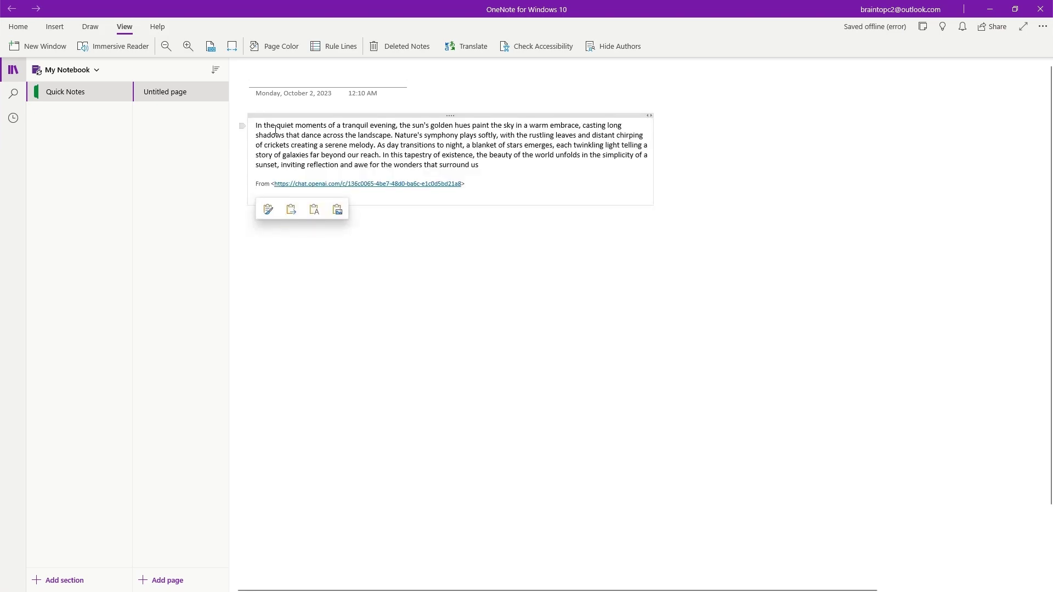
pyautogui.moveTo(466, 183); pyautogui.dragTo(260, 181)
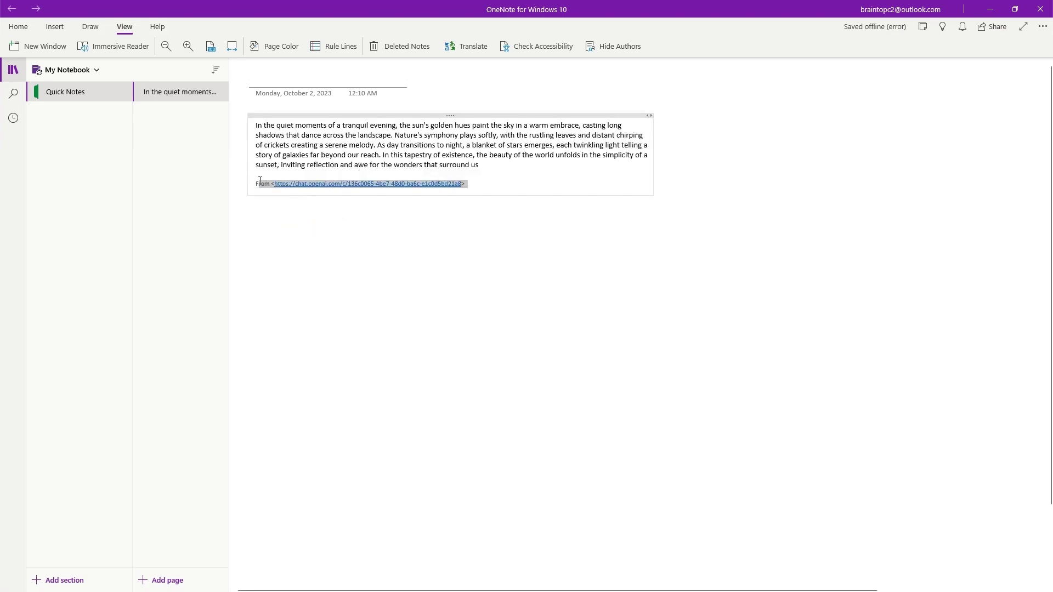
pyautogui.press('BackSpace')
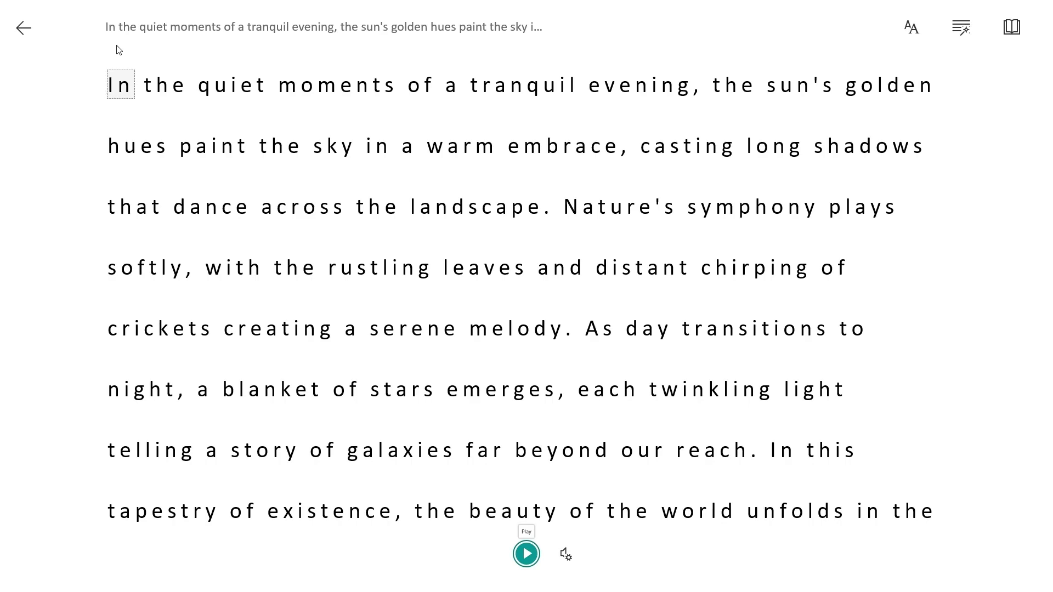
# Test read-aloud, try Male then settle on the Female voice with adjusted speed, then play and pause
pyautogui.click(527, 554)
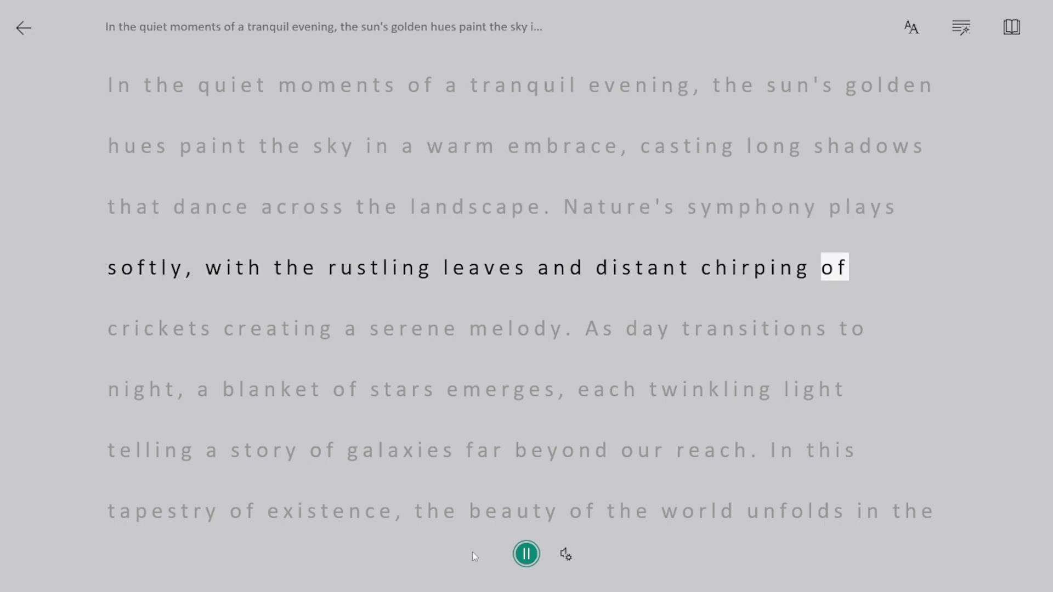
pyautogui.click(525, 553)
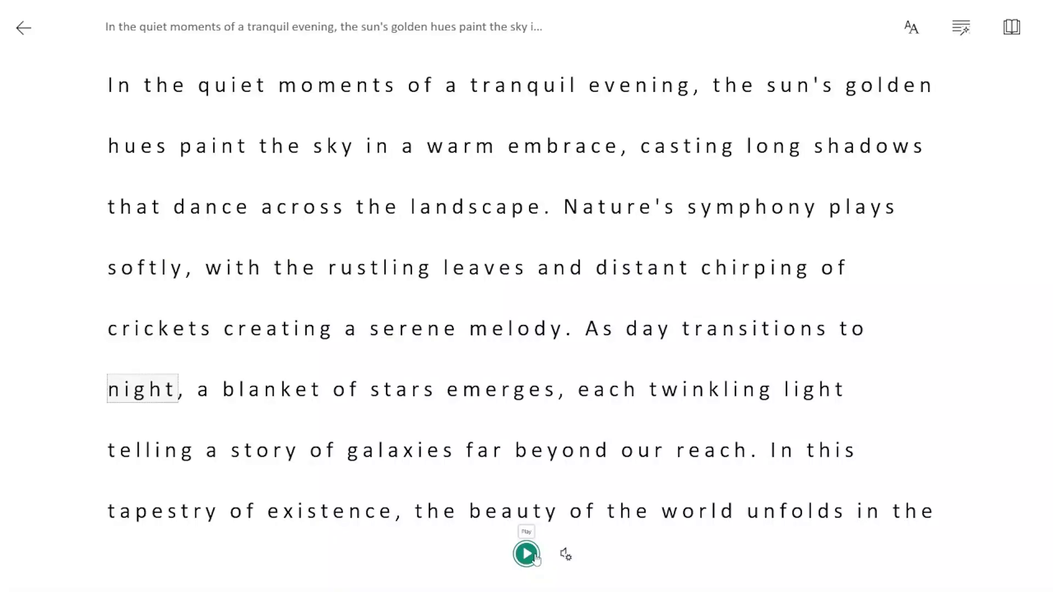
pyautogui.click(569, 555)
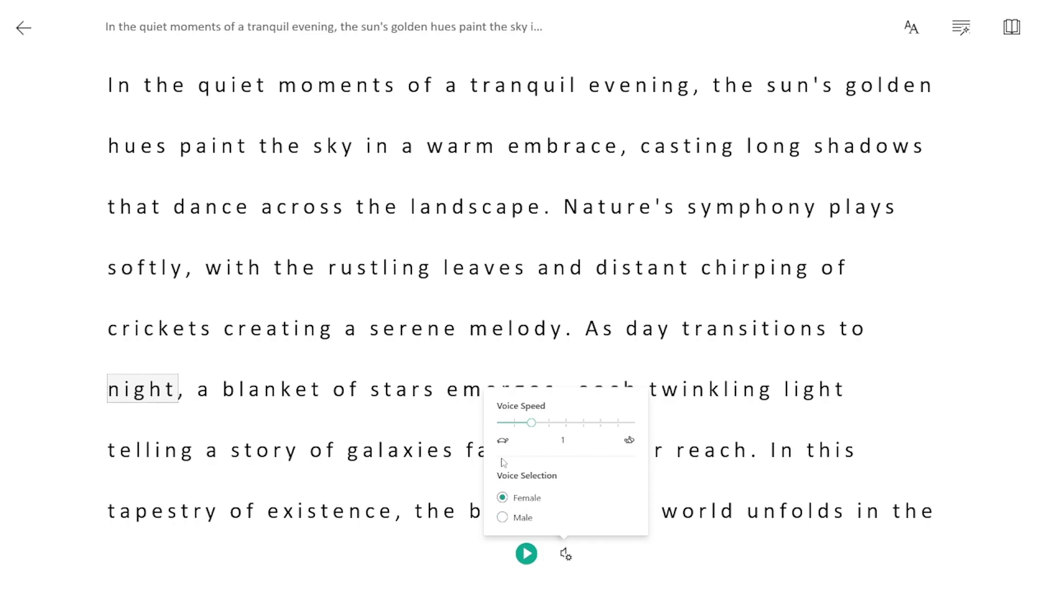
pyautogui.click(503, 517)
pyautogui.click(522, 516)
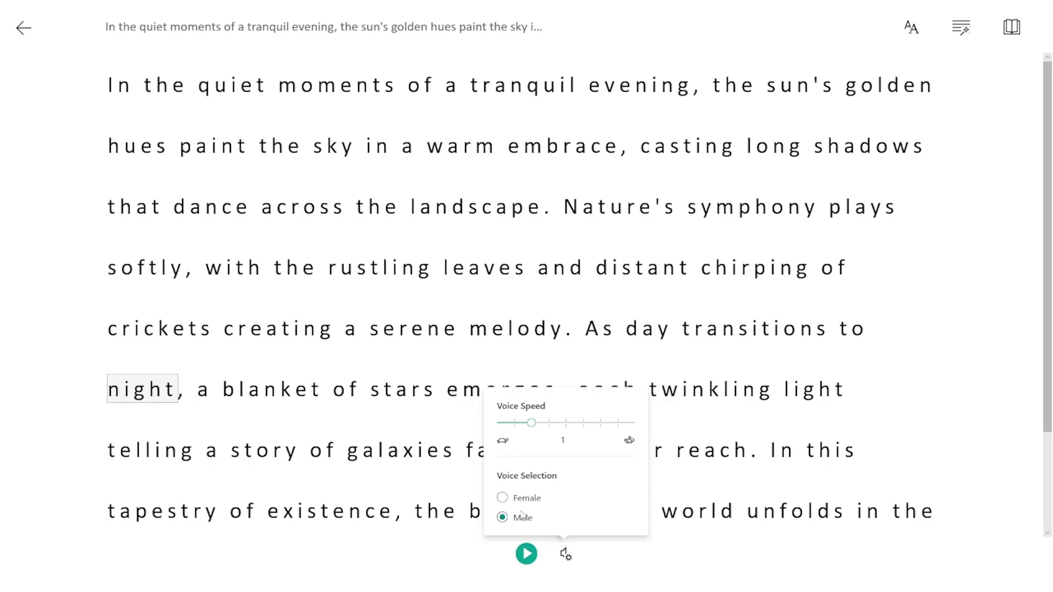
pyautogui.click(523, 497)
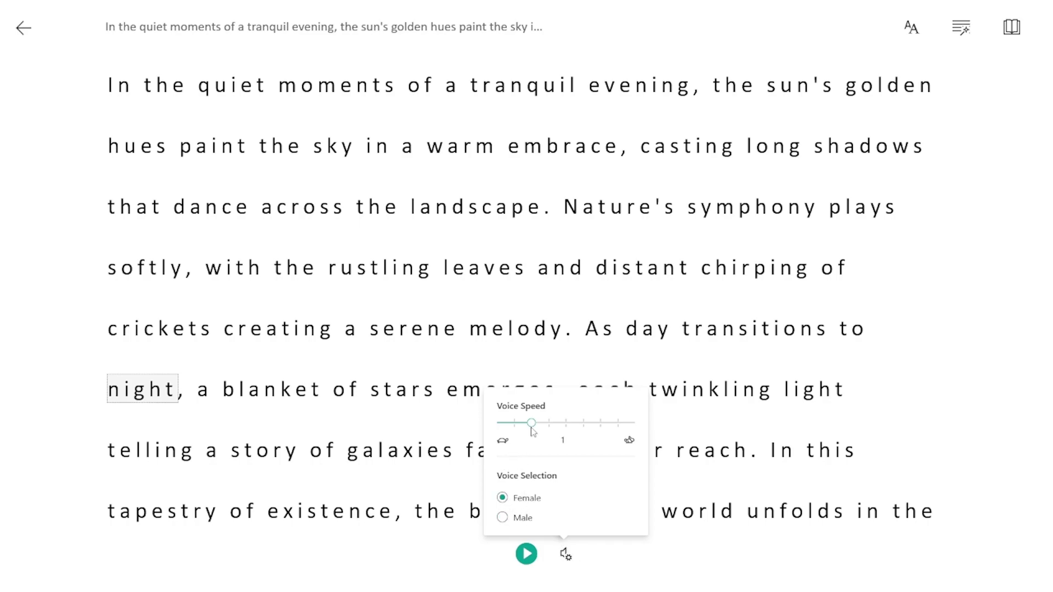
pyautogui.moveTo(534, 428)
pyautogui.mouseDown()
pyautogui.moveTo(630, 434)
pyautogui.moveTo(528, 426)
pyautogui.mouseUp()
pyautogui.click(526, 553)
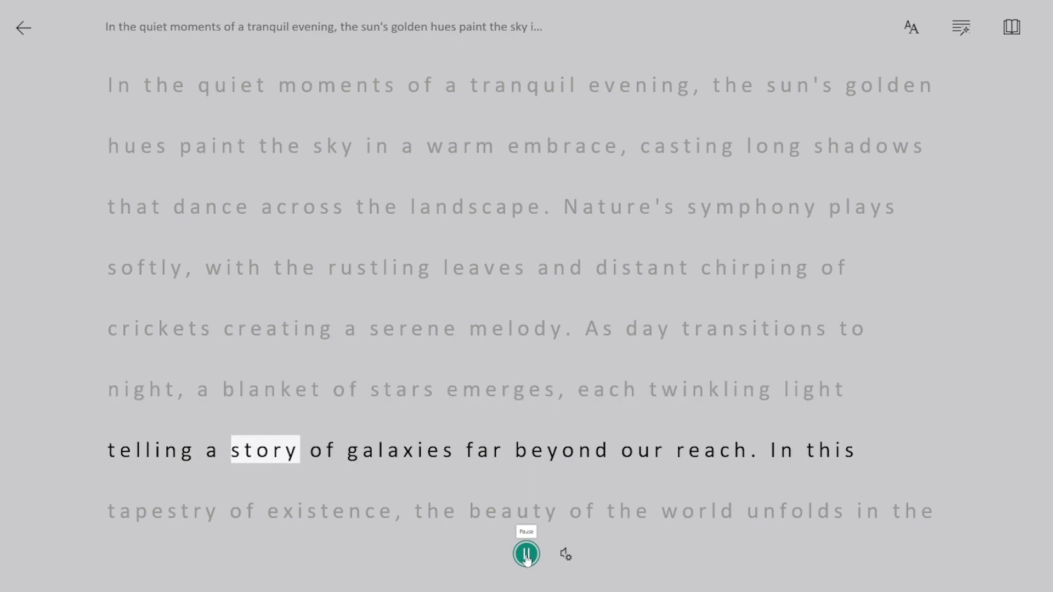
pyautogui.click(526, 555)
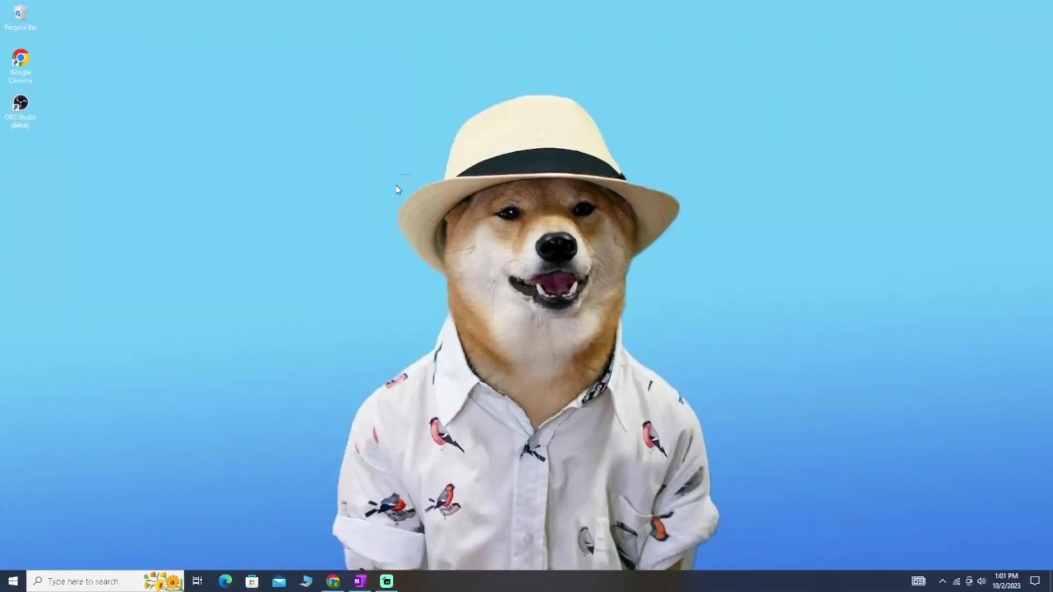
# Refresh the desktop three times from its right-click menu
pyautogui.rightClick(410, 174)
pyautogui.click(462, 207)
pyautogui.rightClick(462, 207)
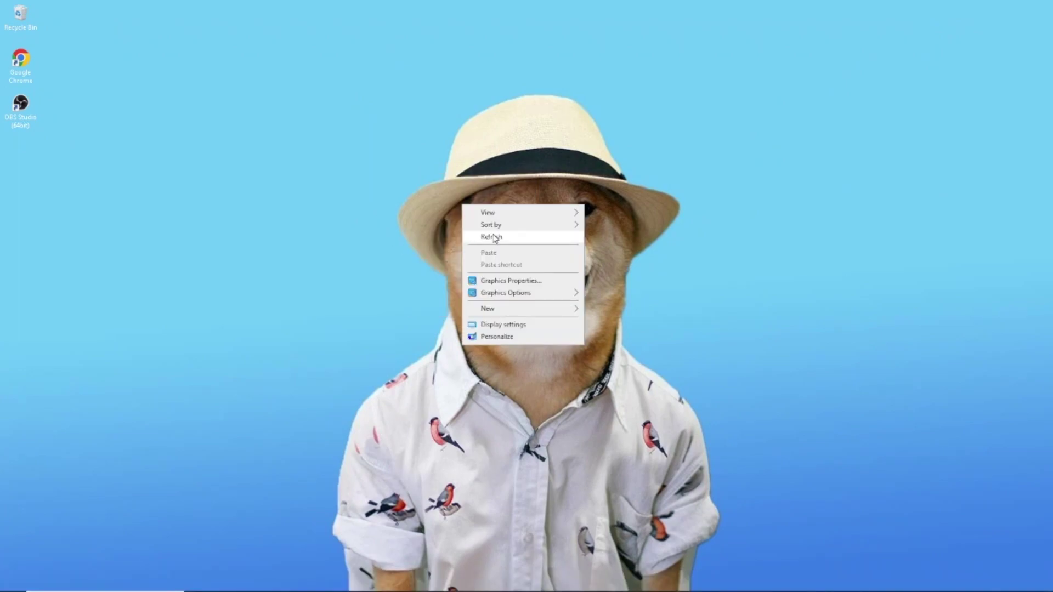
pyautogui.click(493, 238)
pyautogui.rightClick(493, 233)
pyautogui.click(518, 266)
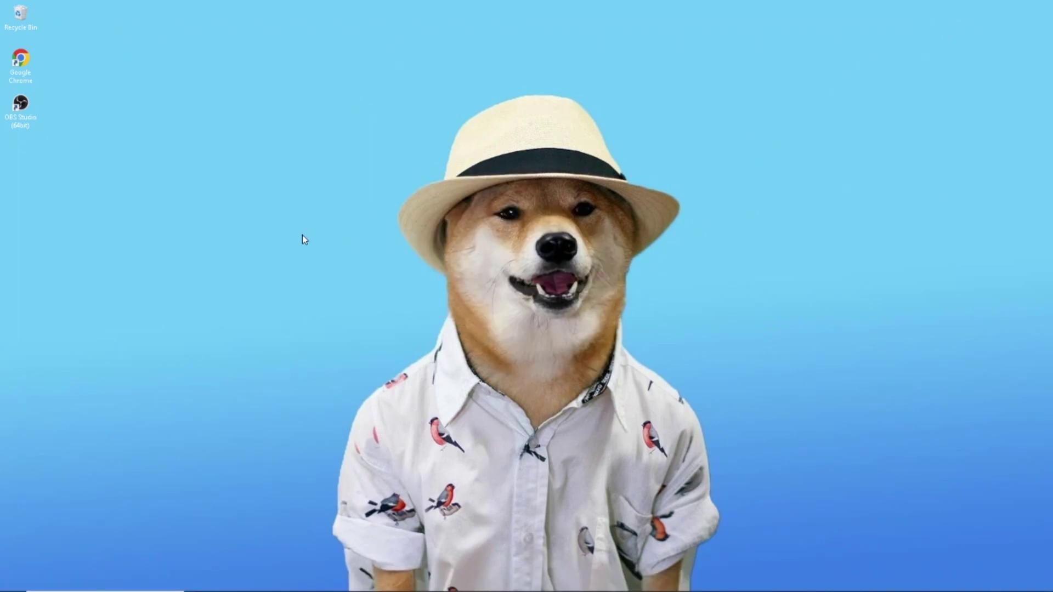
# Launch OBS Studio, start a screen recording, and minimize the OBS window
pyautogui.doubleClick(28, 109)
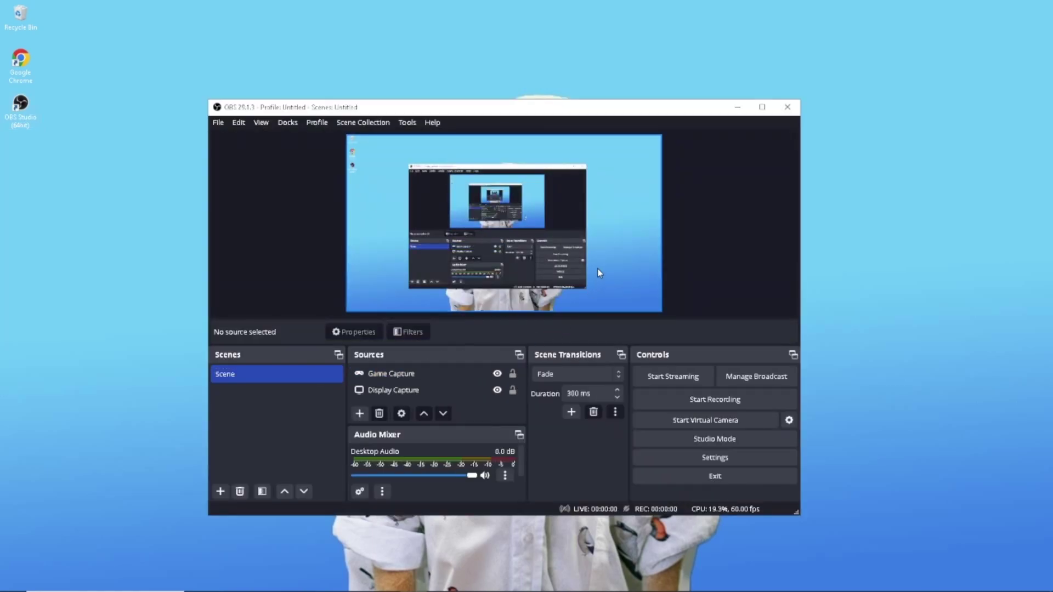
pyautogui.click(687, 401)
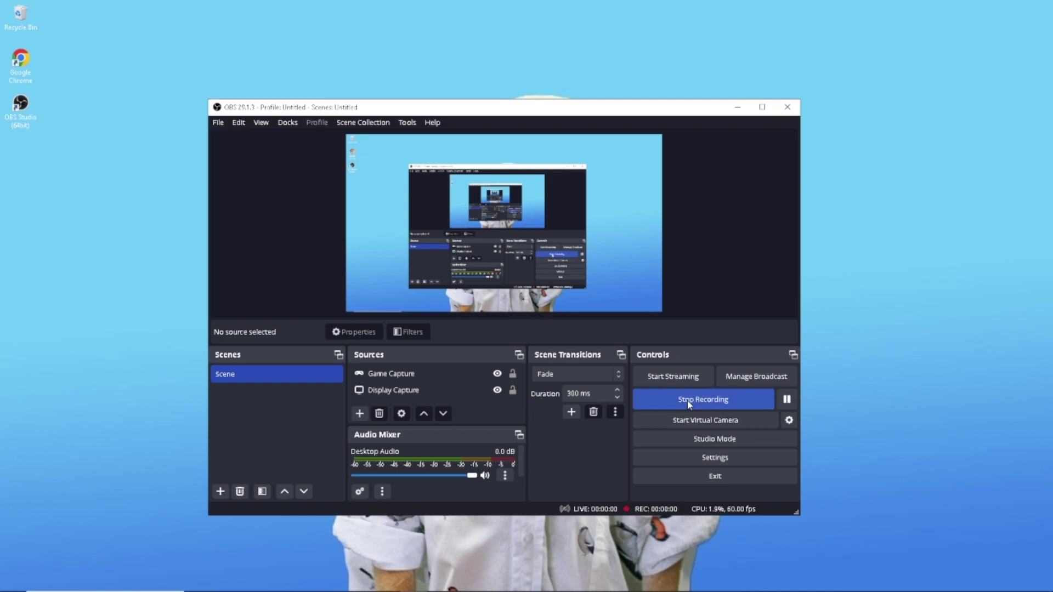
pyautogui.click(738, 107)
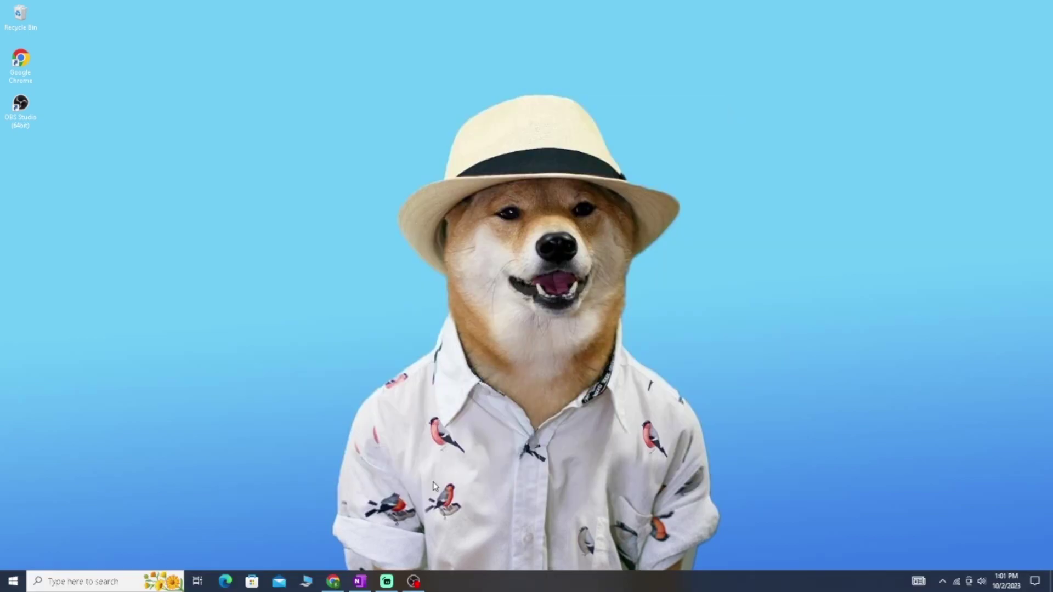
# Play the paragraph in Immersive Reader, stop at 'rustling', and return to the note page
pyautogui.click(360, 580)
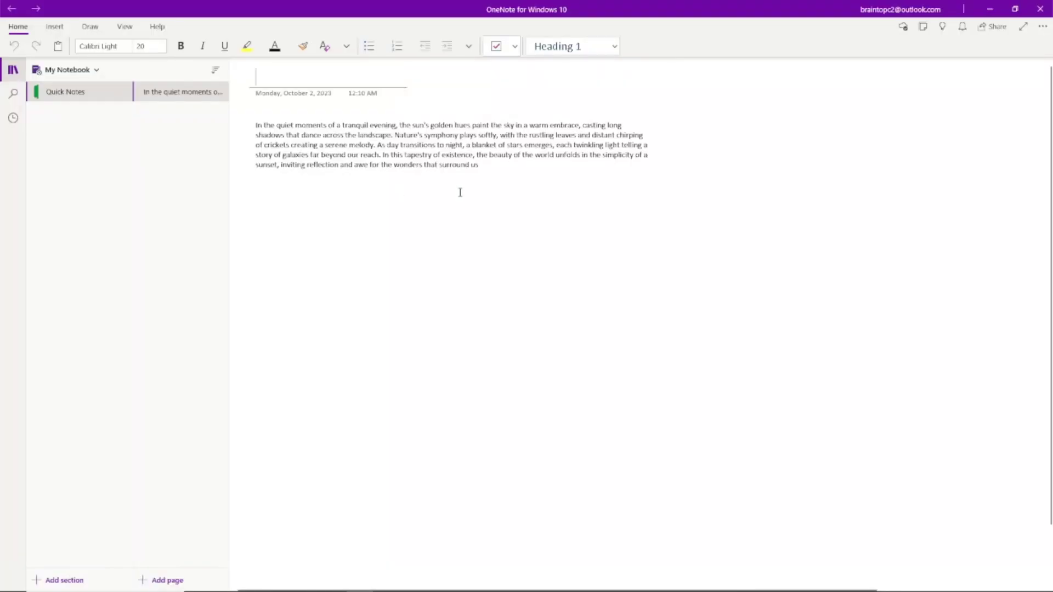
pyautogui.moveTo(466, 165); pyautogui.dragTo(256, 121)
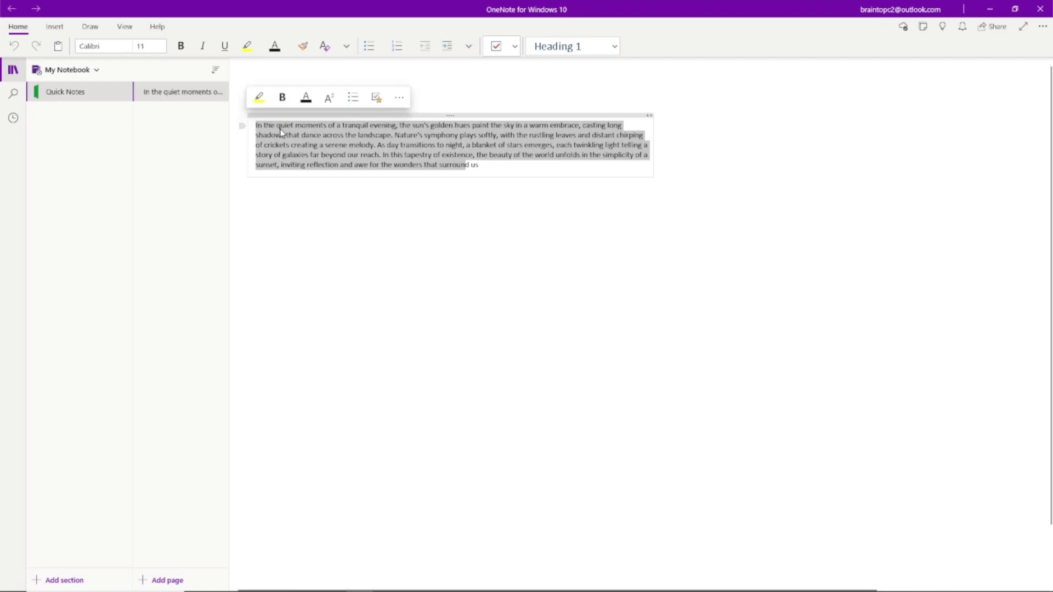
pyautogui.press('Left')
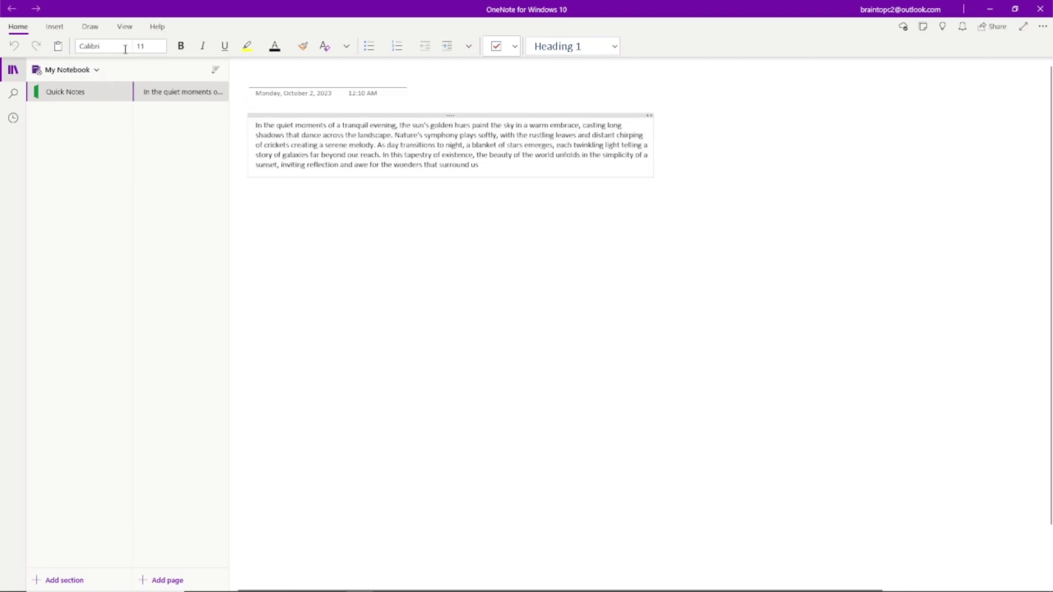
pyautogui.click(124, 29)
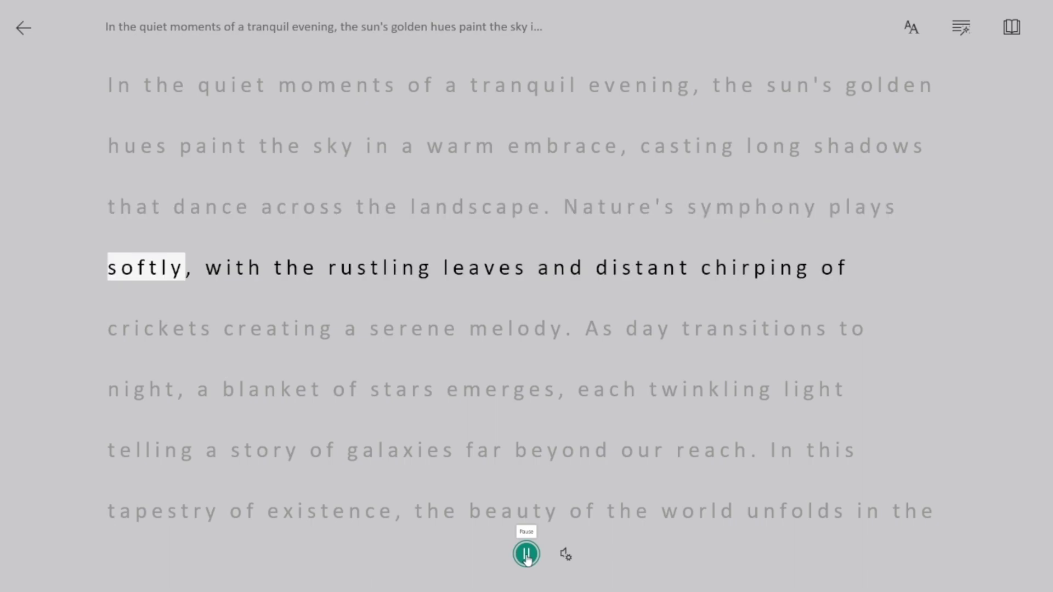
pyautogui.click(526, 555)
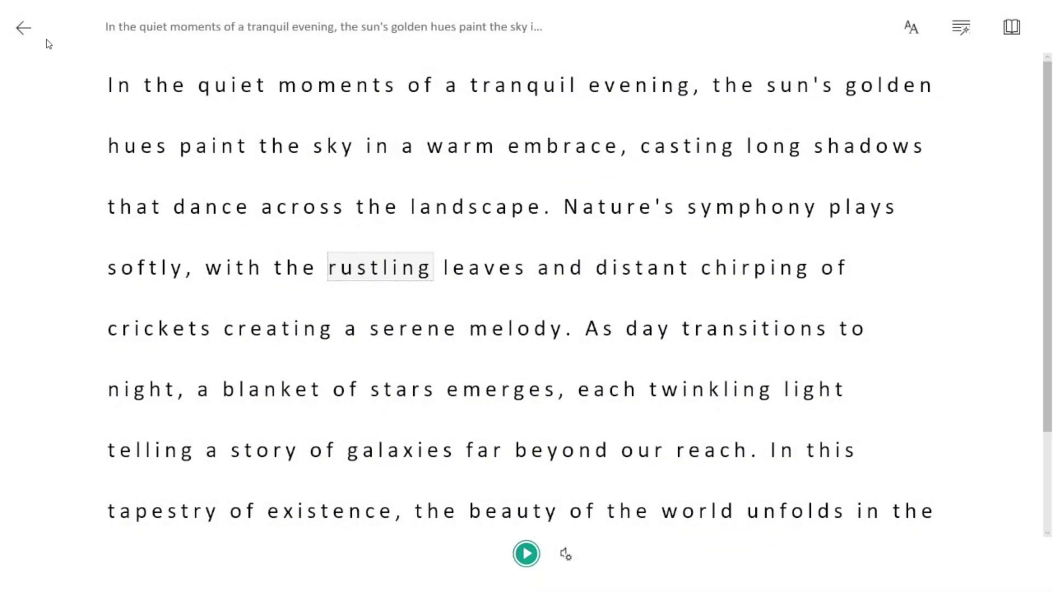
pyautogui.click(22, 30)
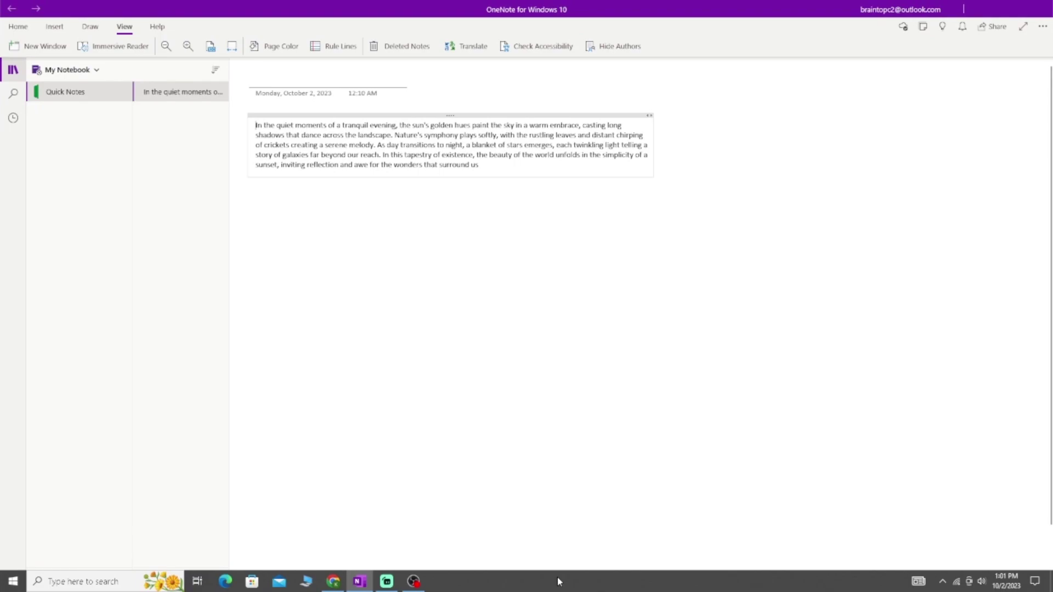
# Stop the OBS recording, saving the .mkv file to Music, and minimize OBS
pyautogui.click(413, 581)
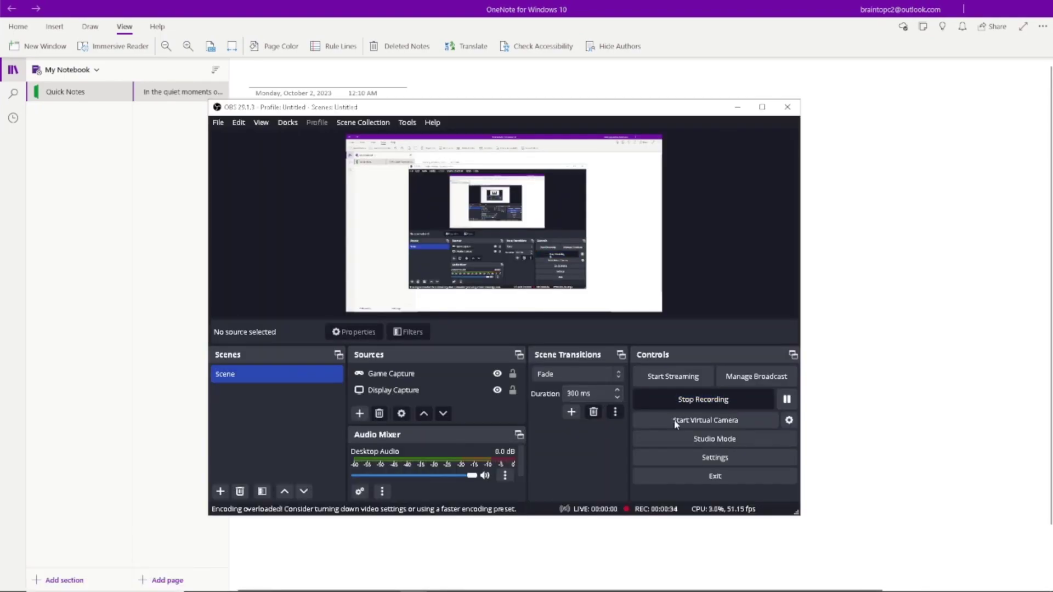
pyautogui.click(663, 395)
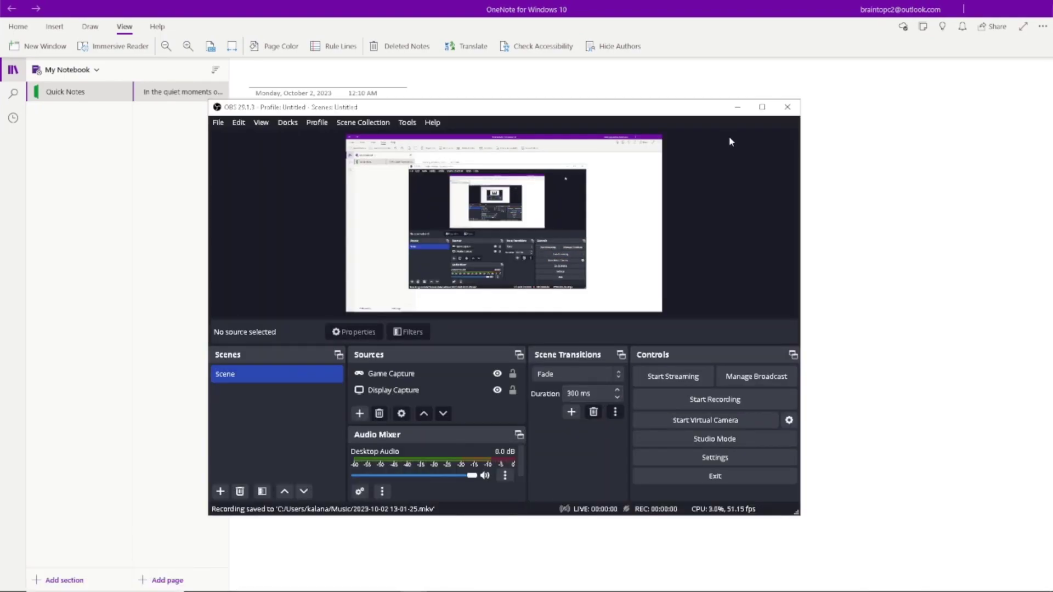
pyautogui.click(737, 107)
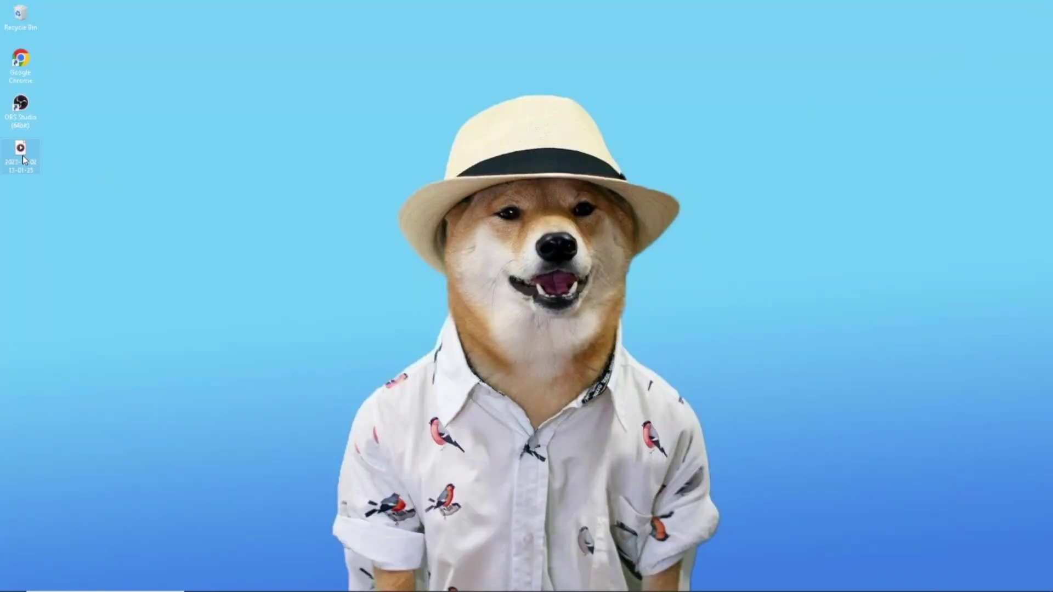
# Play the saved read-aloud recording maximized in Media Player, seek through it, then pause
pyautogui.doubleClick(23, 157)
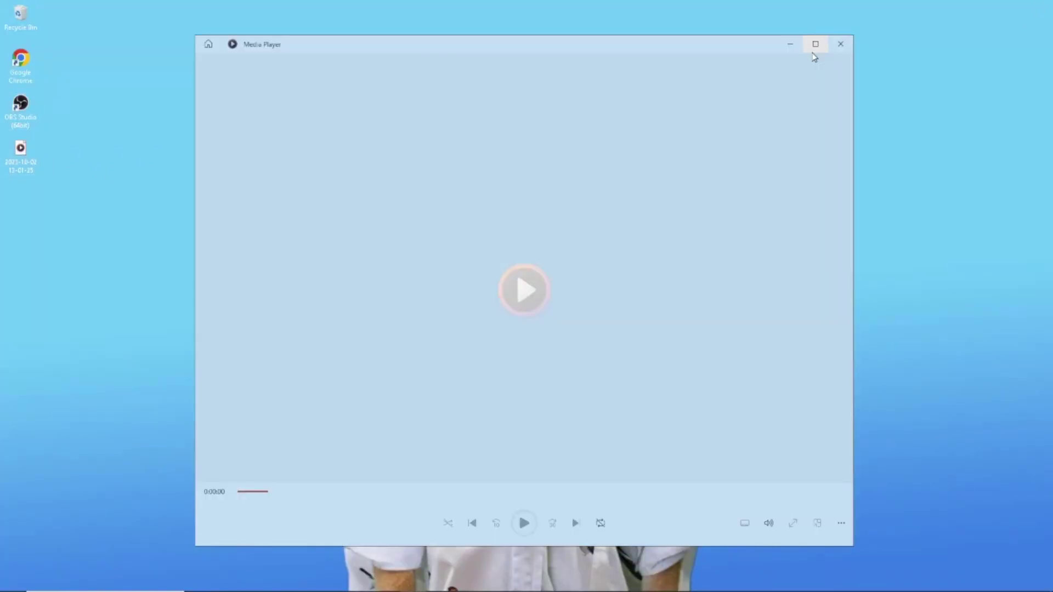
pyautogui.click(815, 44)
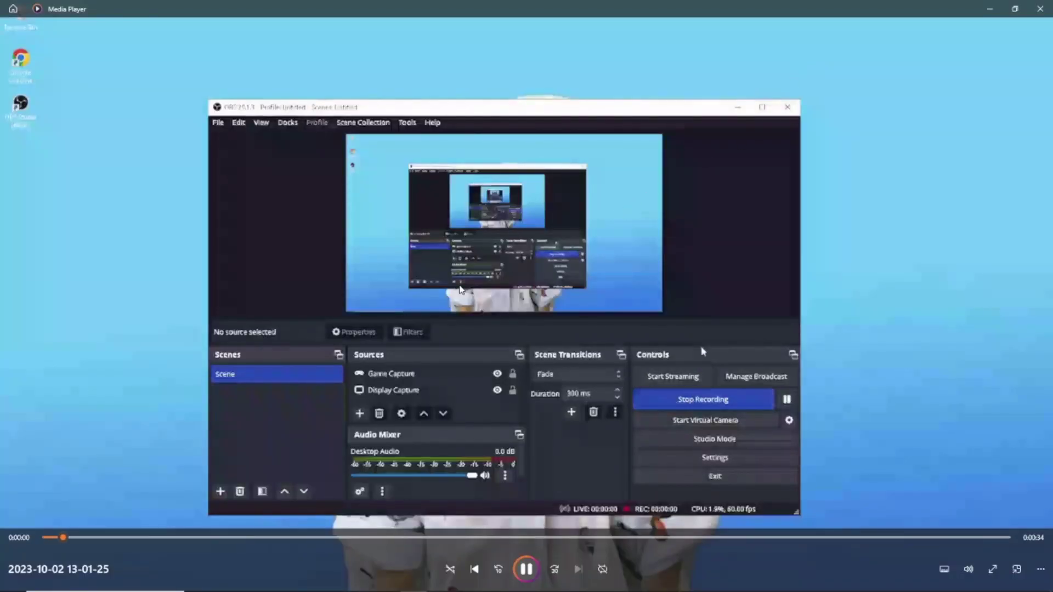
pyautogui.click(174, 538)
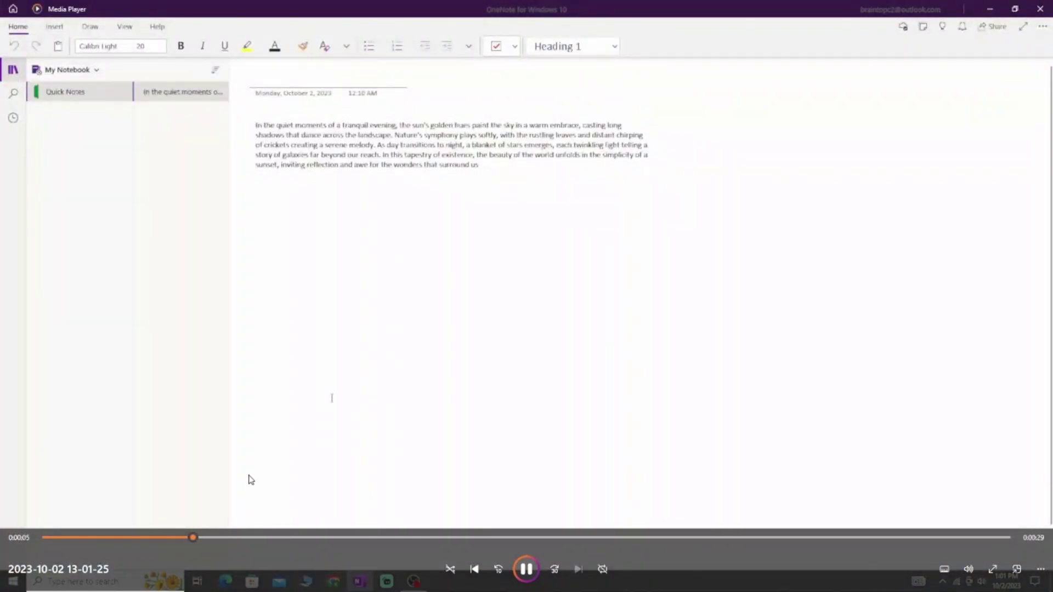
pyautogui.click(262, 538)
pyautogui.click(288, 538)
pyautogui.click(321, 538)
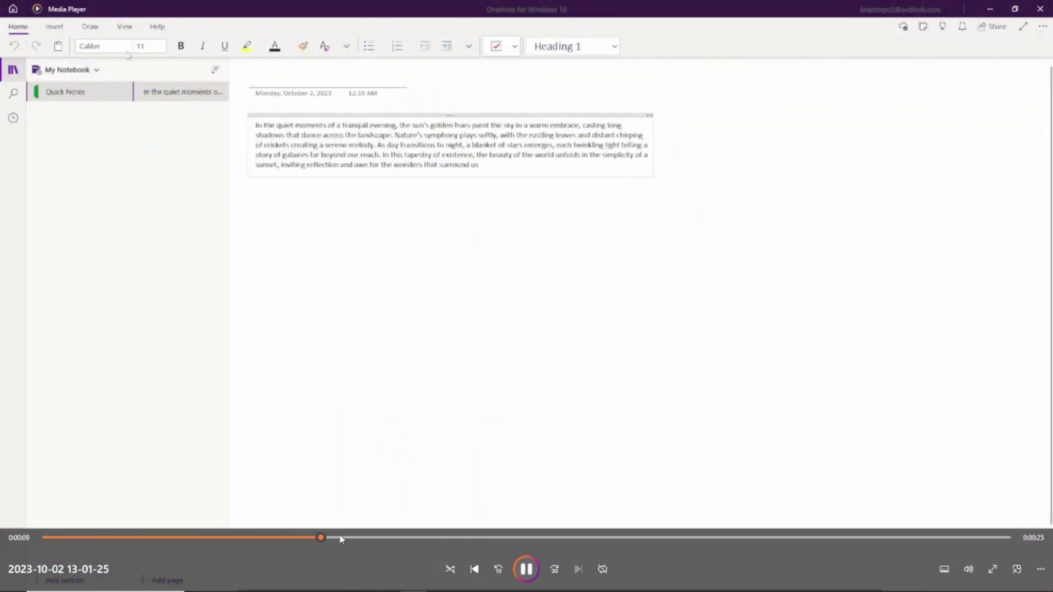
pyautogui.click(211, 538)
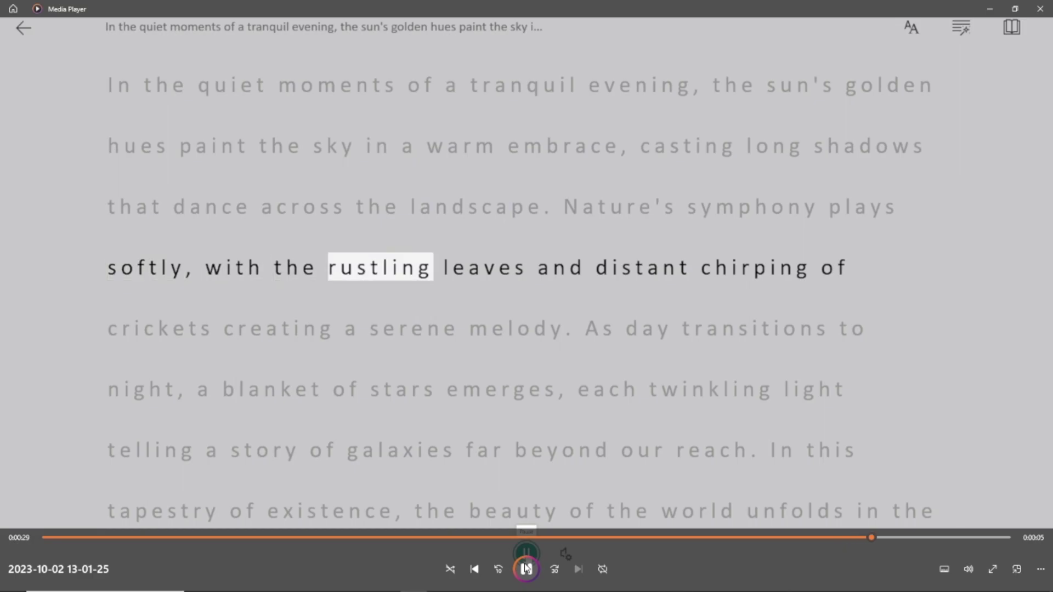
pyautogui.click(527, 569)
pyautogui.click(1040, 8)
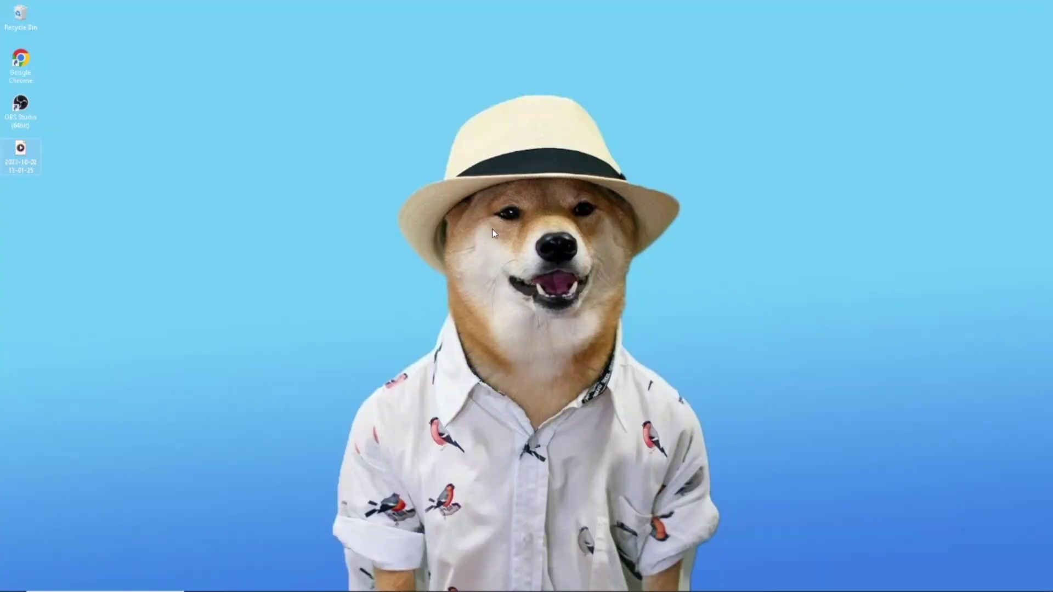
pyautogui.click(384, 582)
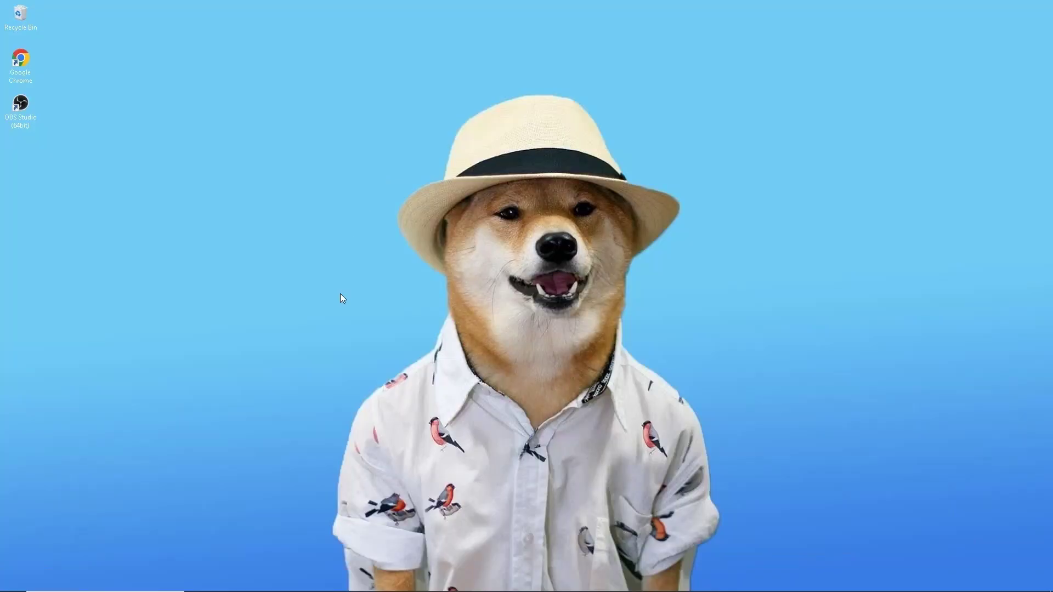
pyautogui.rightClick(340, 294)
pyautogui.click(372, 327)
pyautogui.rightClick(381, 329)
pyautogui.click(404, 361)
pyautogui.rightClick(404, 360)
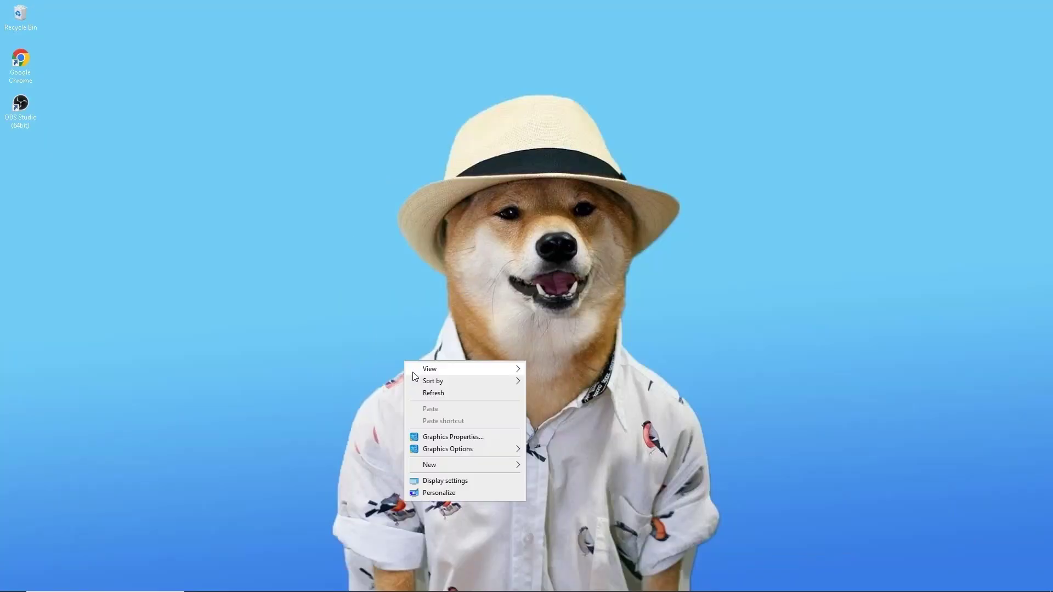
pyautogui.click(427, 393)
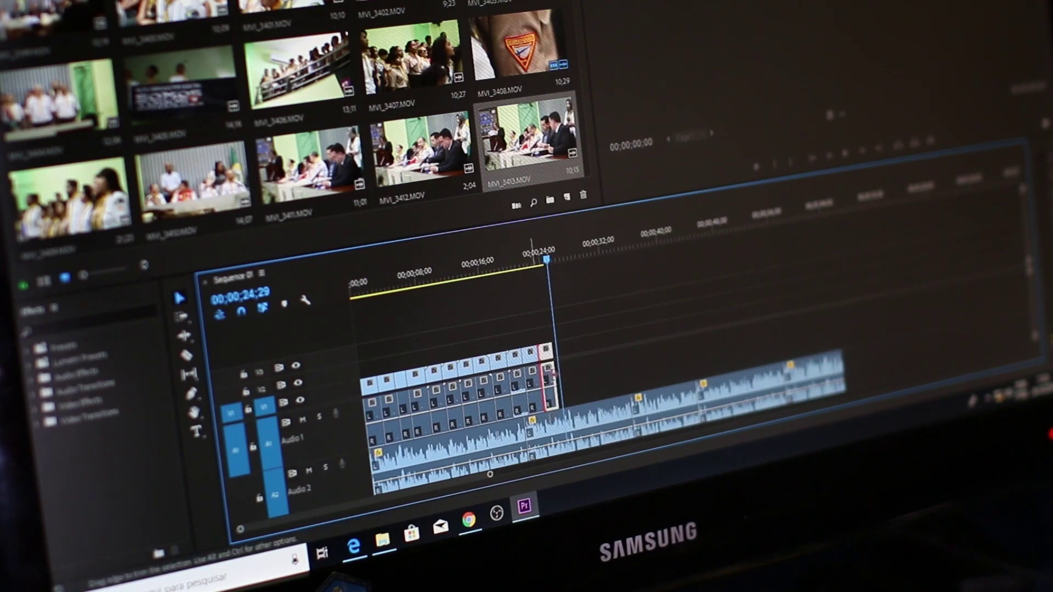
pyautogui.moveTo(549, 372); pyautogui.dragTo(540, 373)
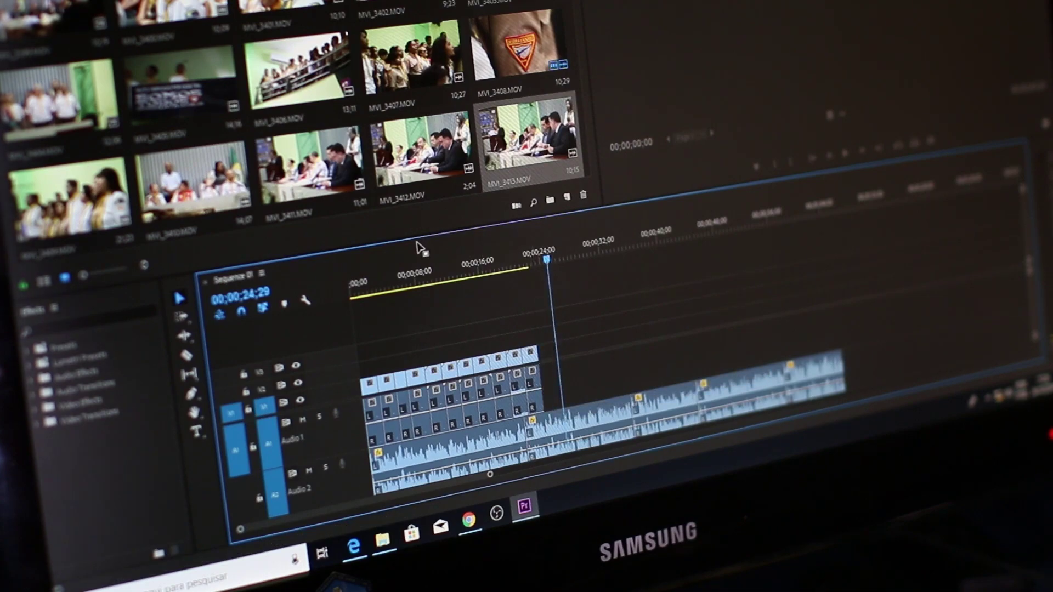